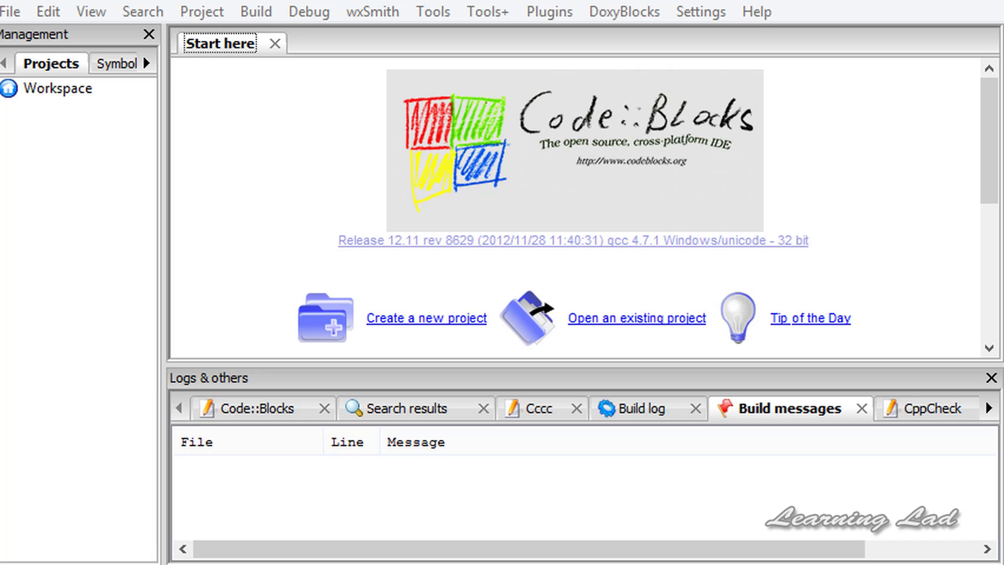
Step: Create a C++ console application project titled 'Hello world' from the Console application template
left_click(615, 472)
left_click(123, 219)
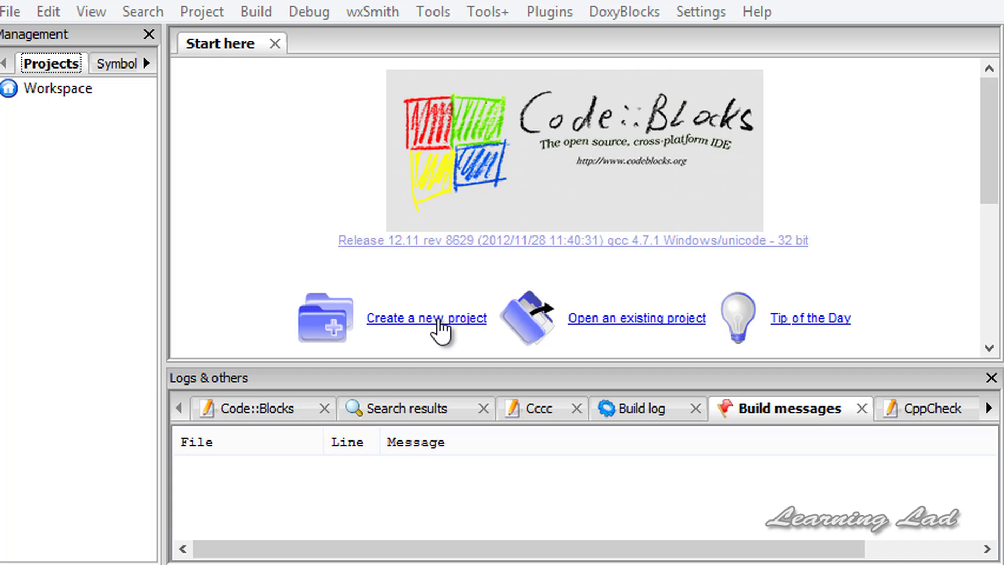
left_click(10, 12)
mouse_move(45, 37)
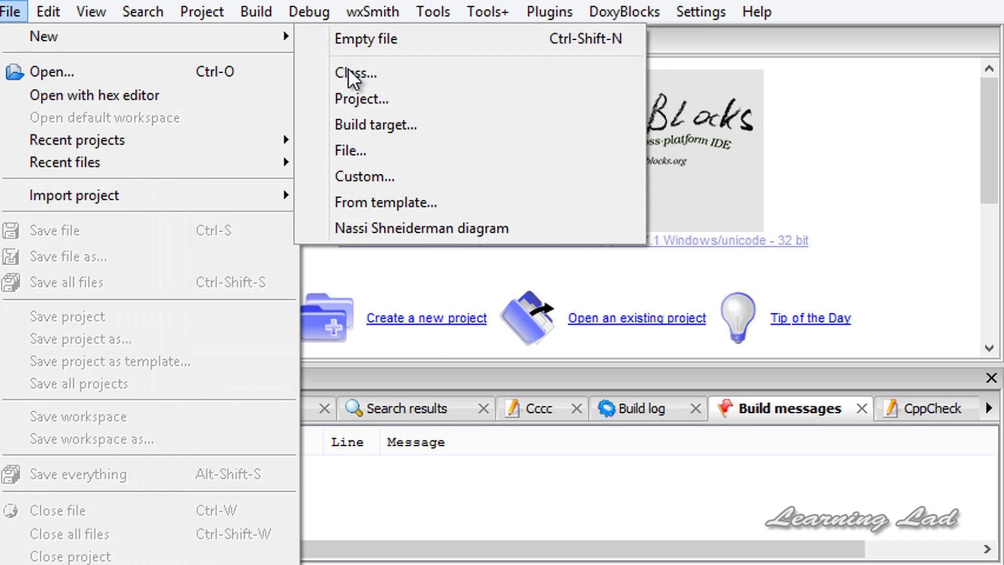
left_click(385, 103)
left_click_drag(458, 128, 314, 24)
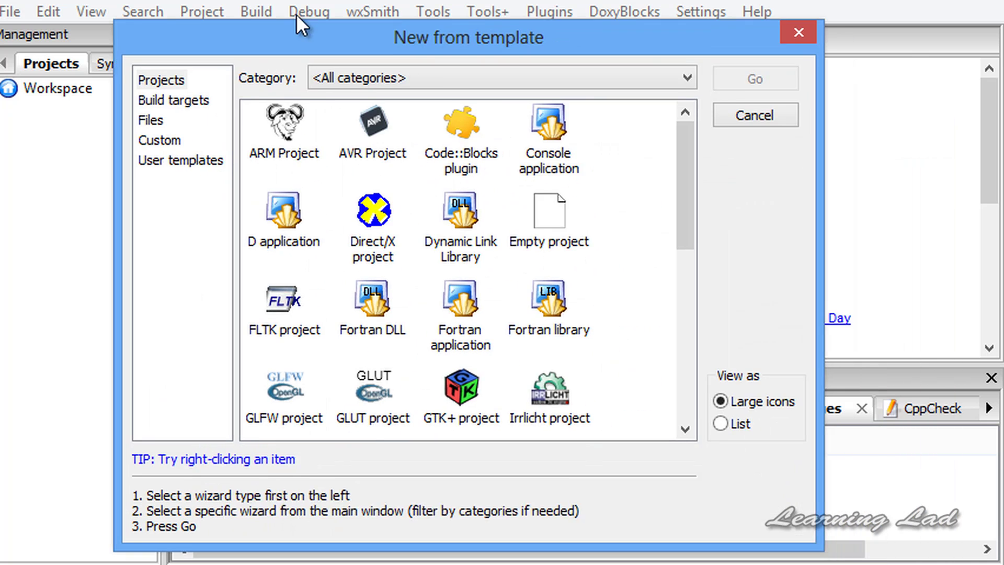
left_click(522, 122)
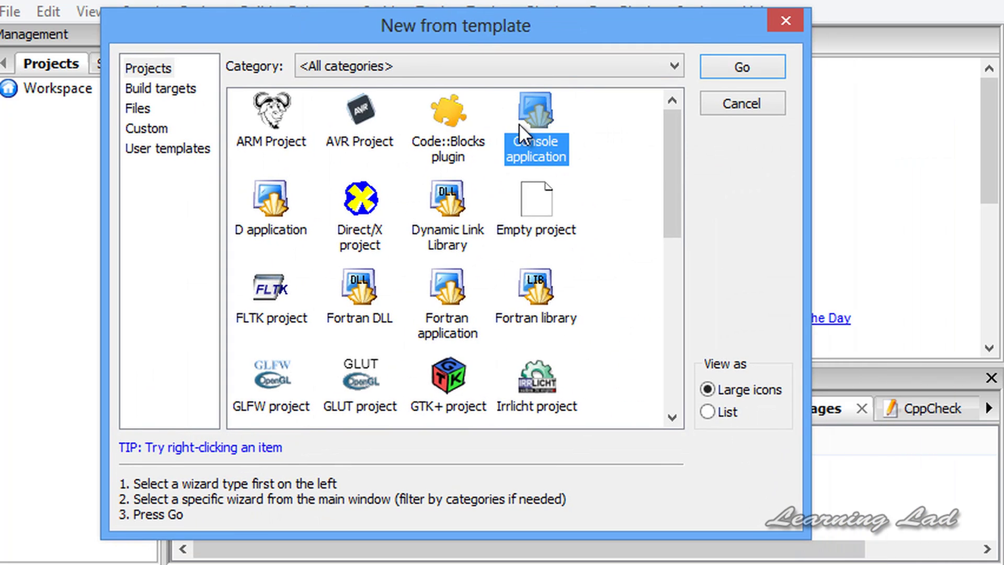
left_click(727, 66)
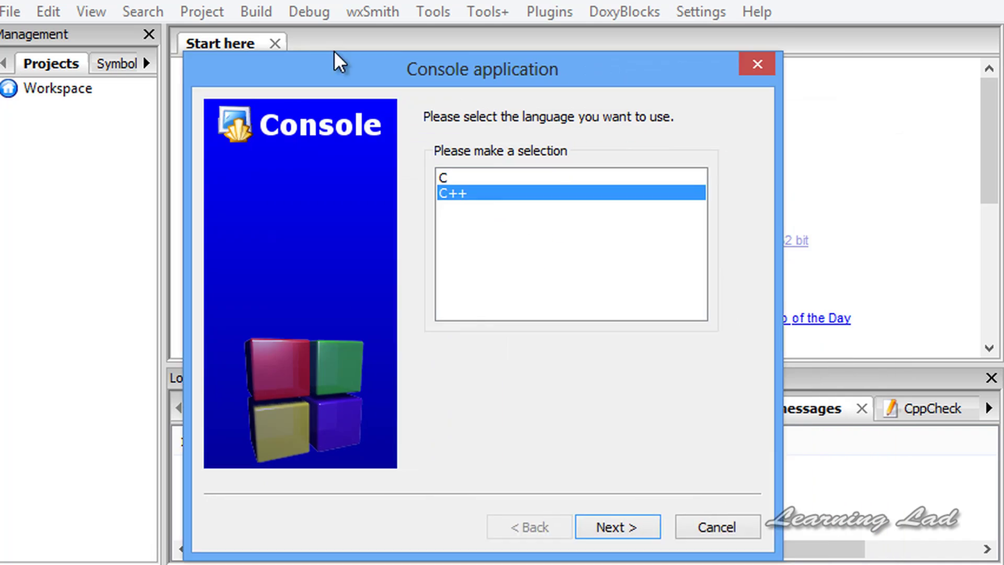
left_click_drag(338, 61, 257, 21)
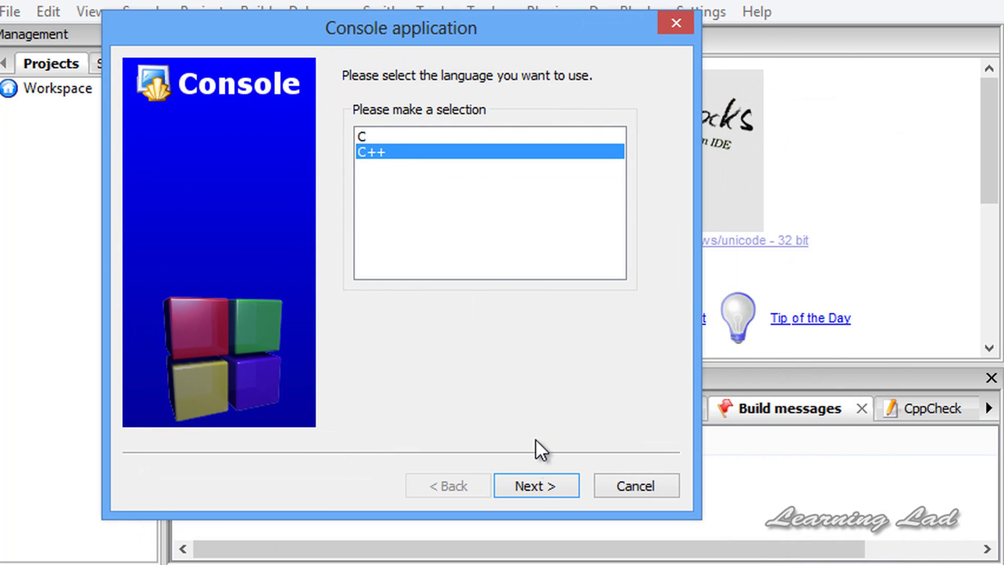
left_click(528, 483)
left_click(394, 145)
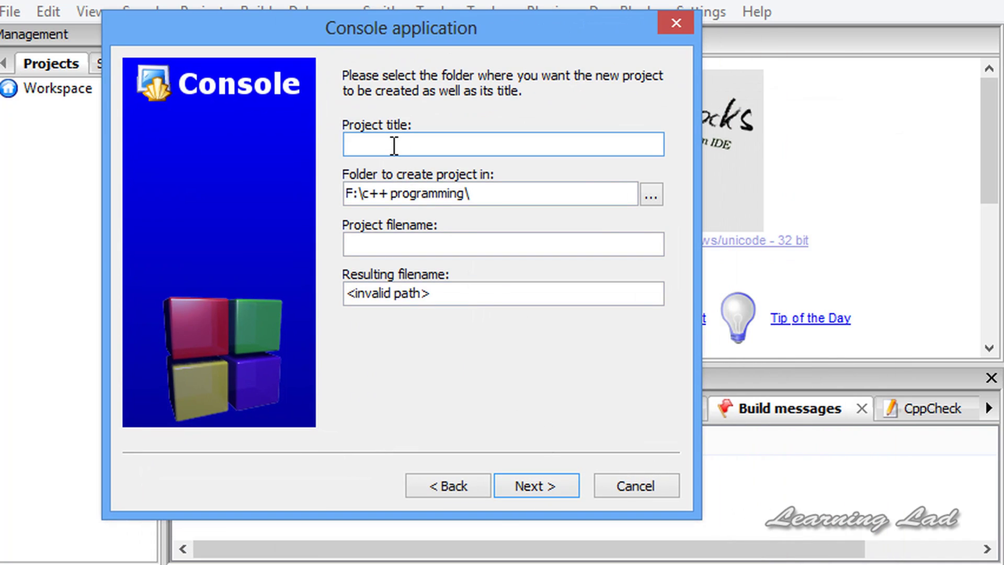
type("H")
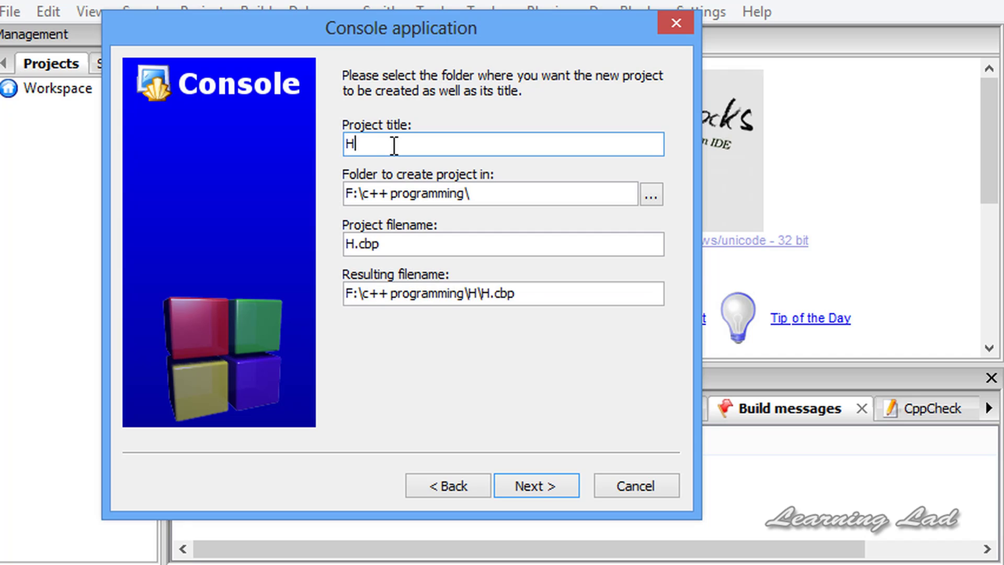
type("ello wo")
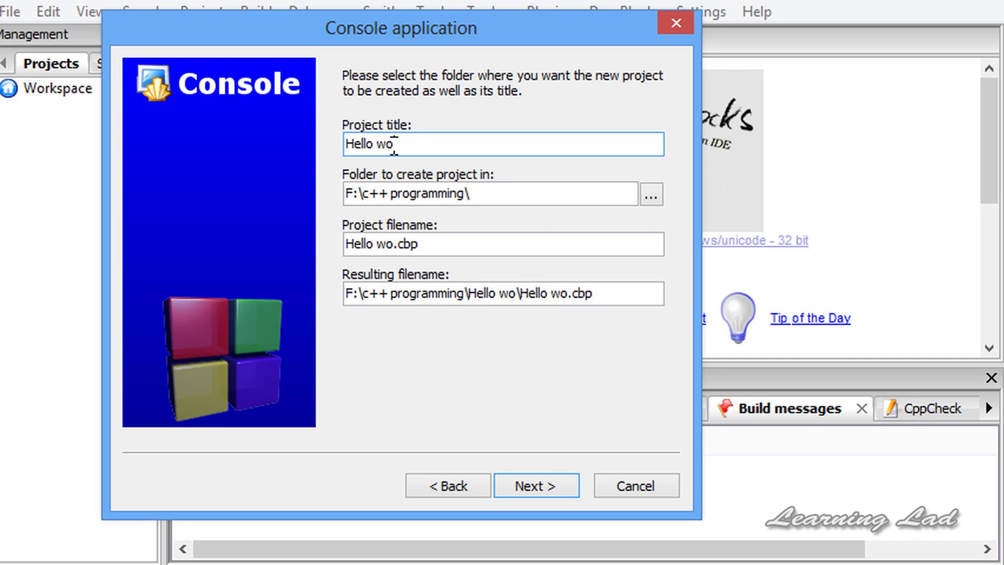
type("rld")
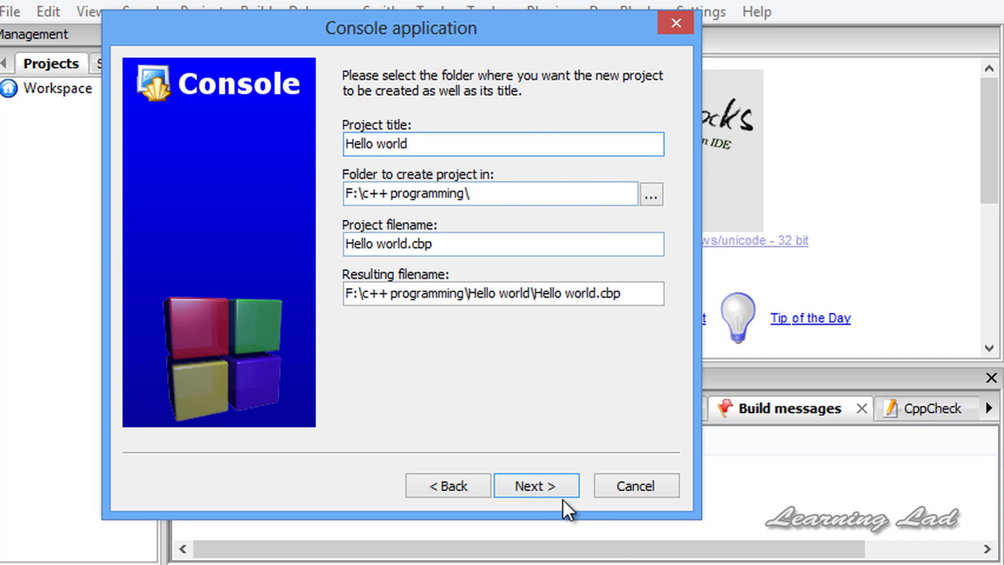
left_click(553, 486)
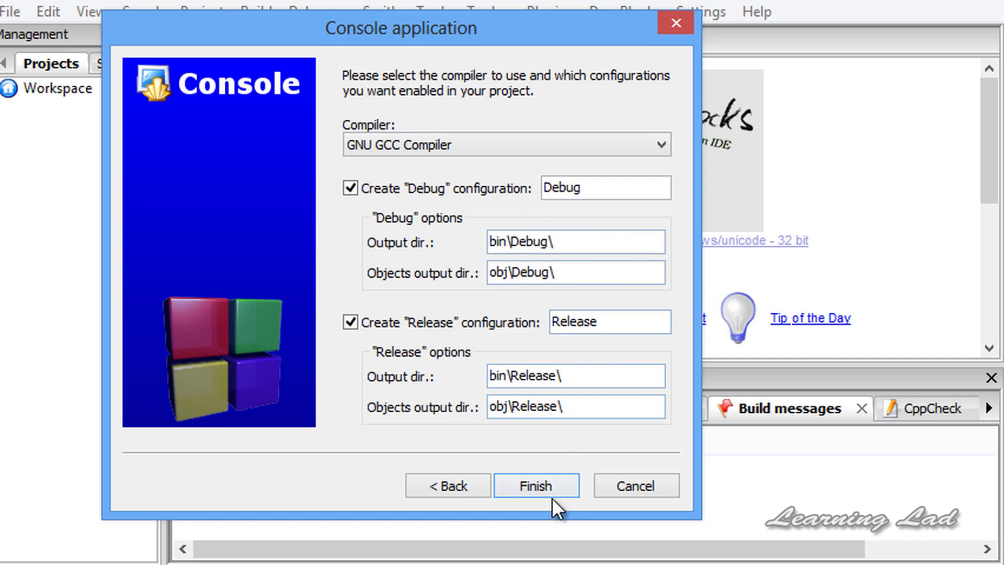
left_click(545, 481)
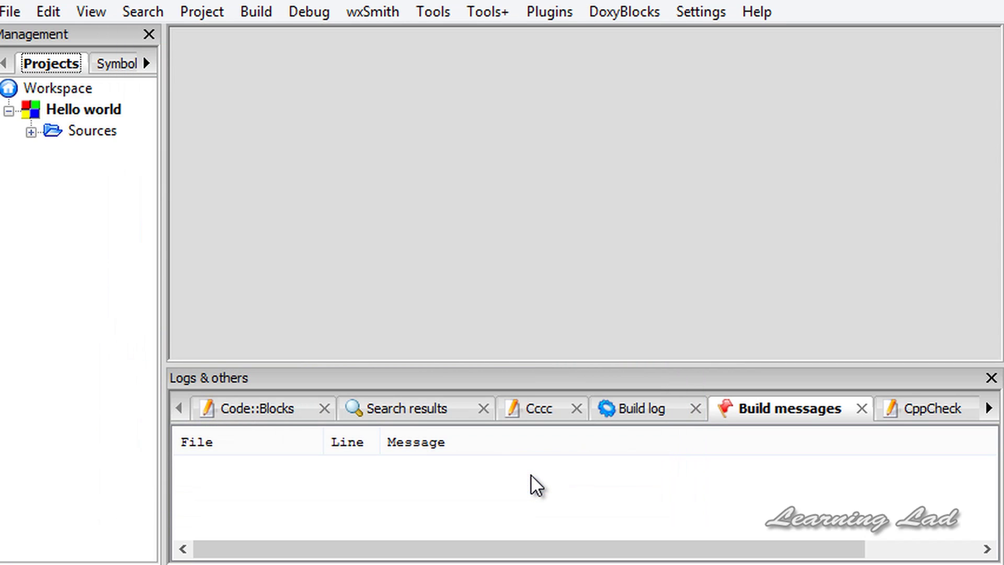
Step: Expand Sources, open main.cpp and select all of its template code
left_click(77, 107)
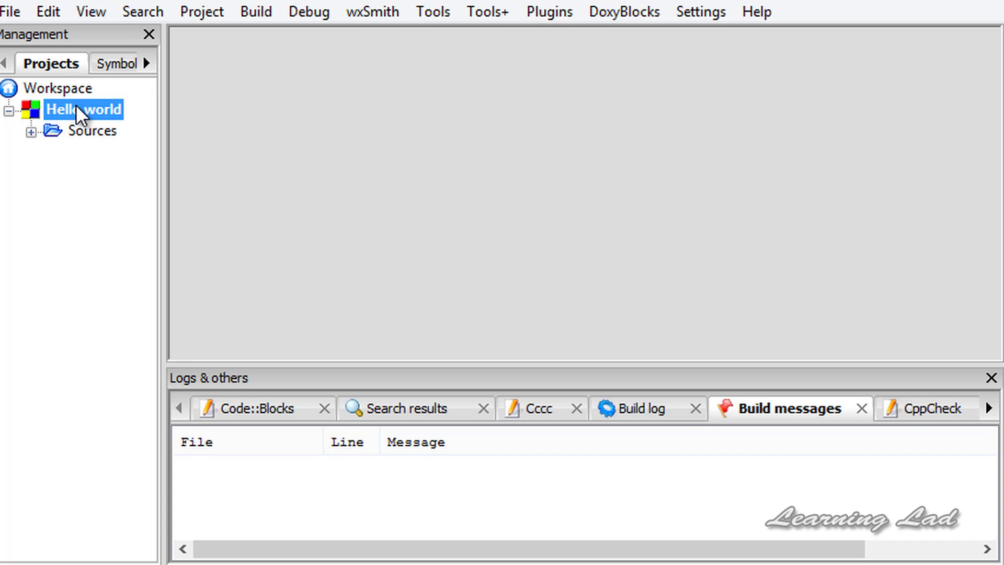
left_click(97, 131)
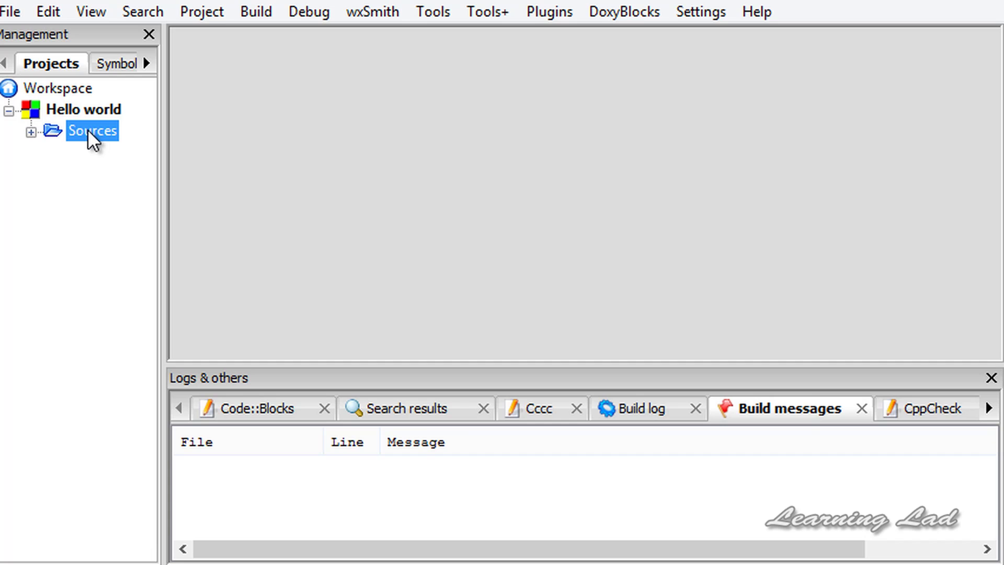
left_click(31, 131)
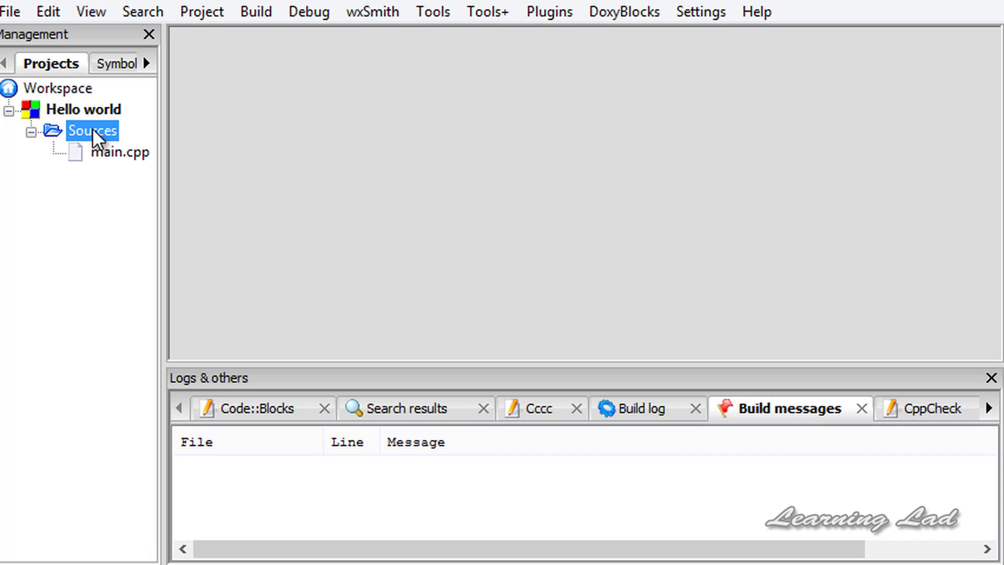
double_click(124, 156)
left_click(373, 281)
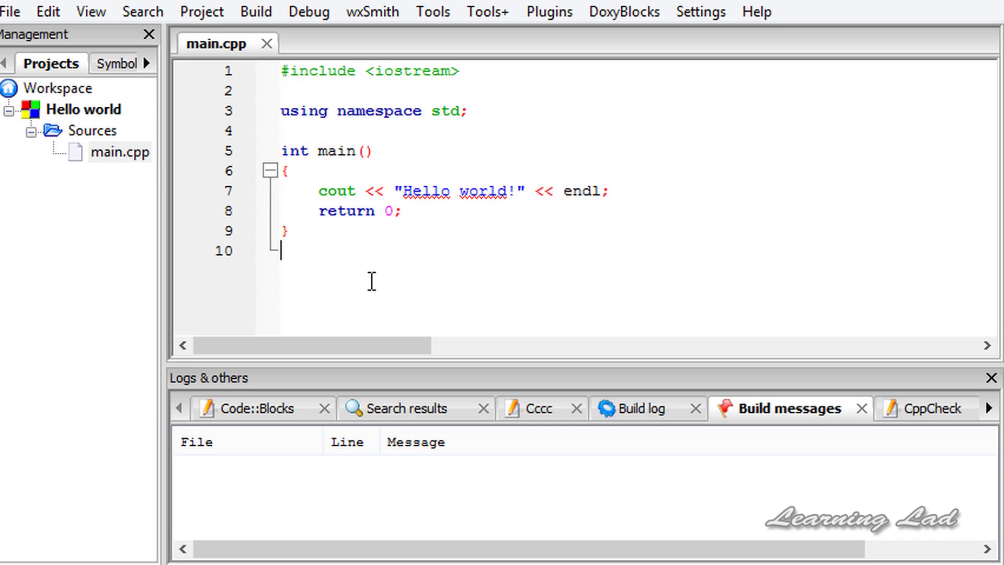
left_click_drag(372, 281, 250, 79)
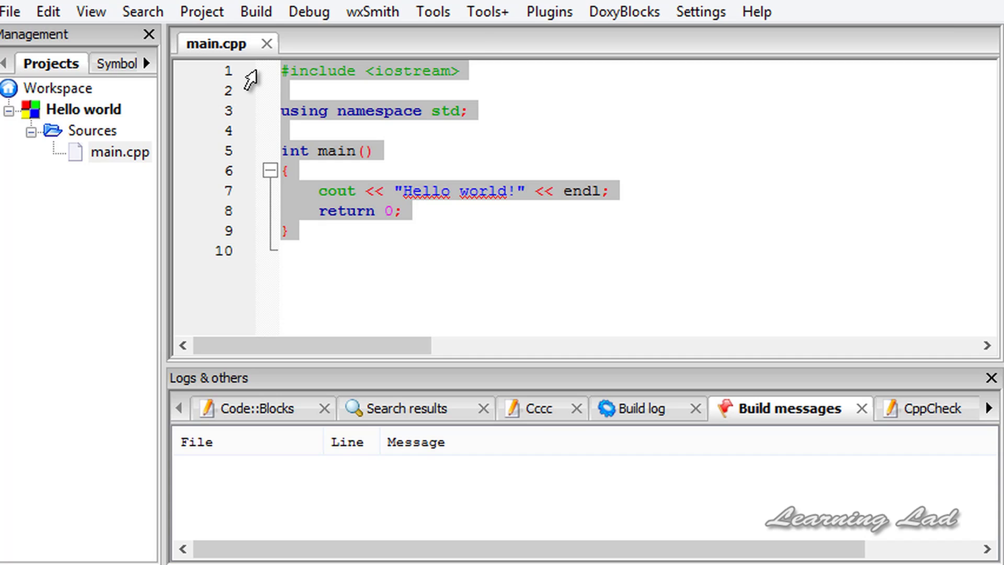
Step: Delete the selected template code from main.cpp
key("Delete")
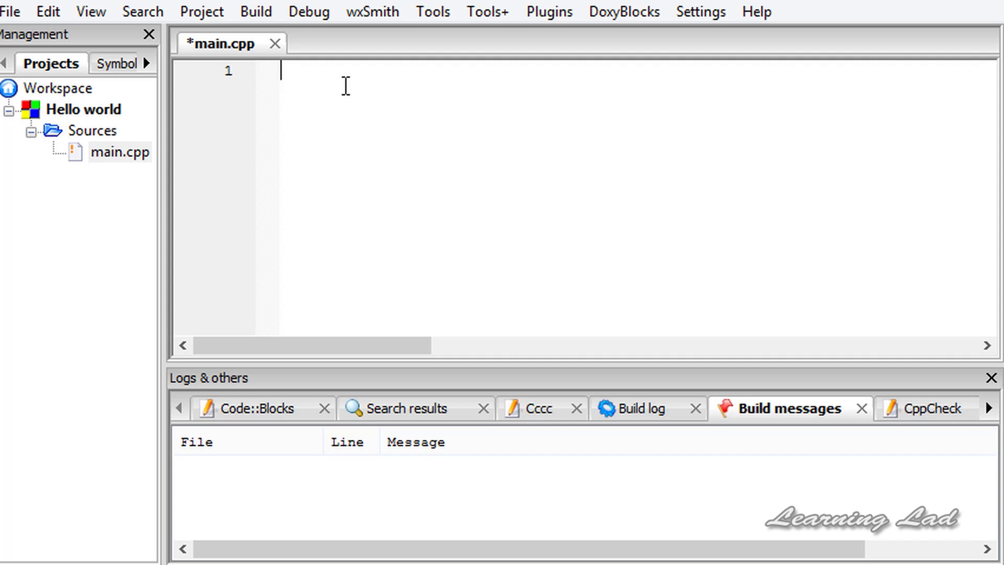
type("#")
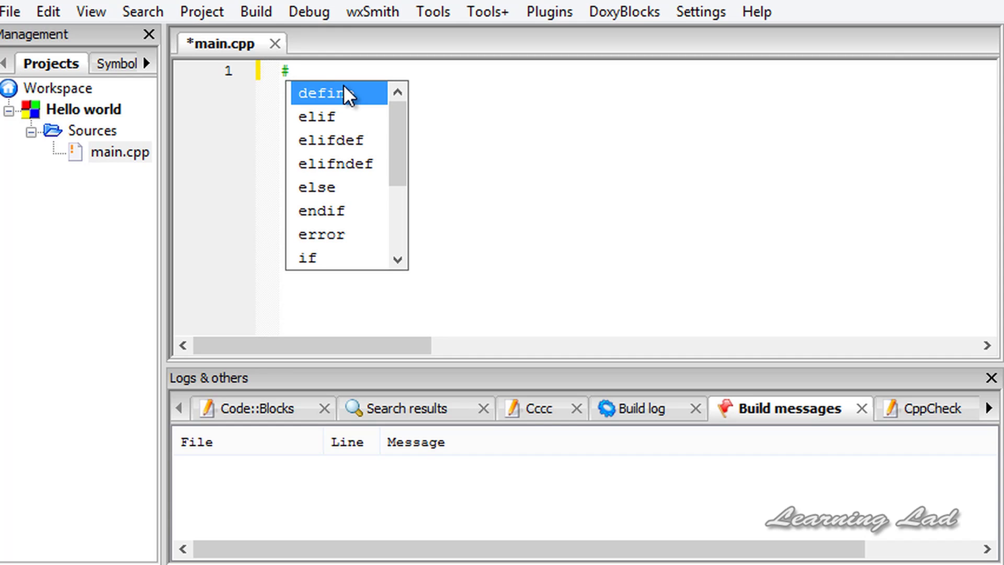
type("in")
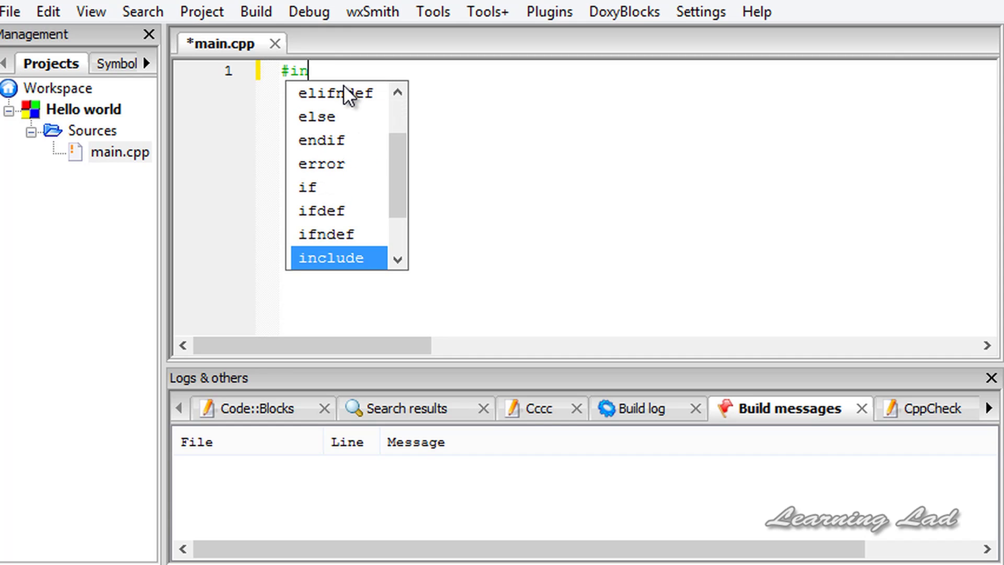
type("clude ")
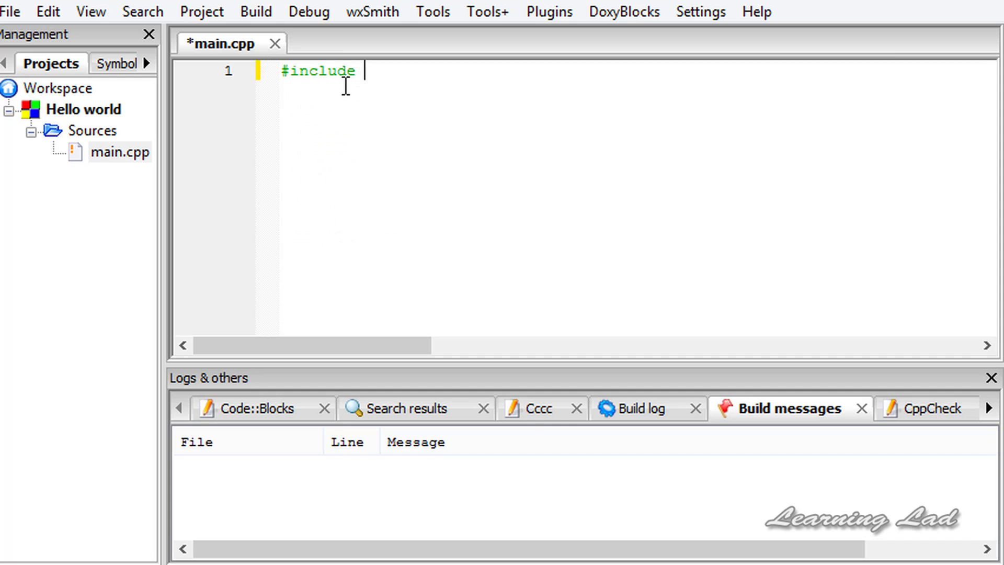
type("<")
type(">")
Step: Finish '#include <iostream>' on line 1, highlighting its parts, and add a blank line below
key("Left")
type("iostre")
type("a")
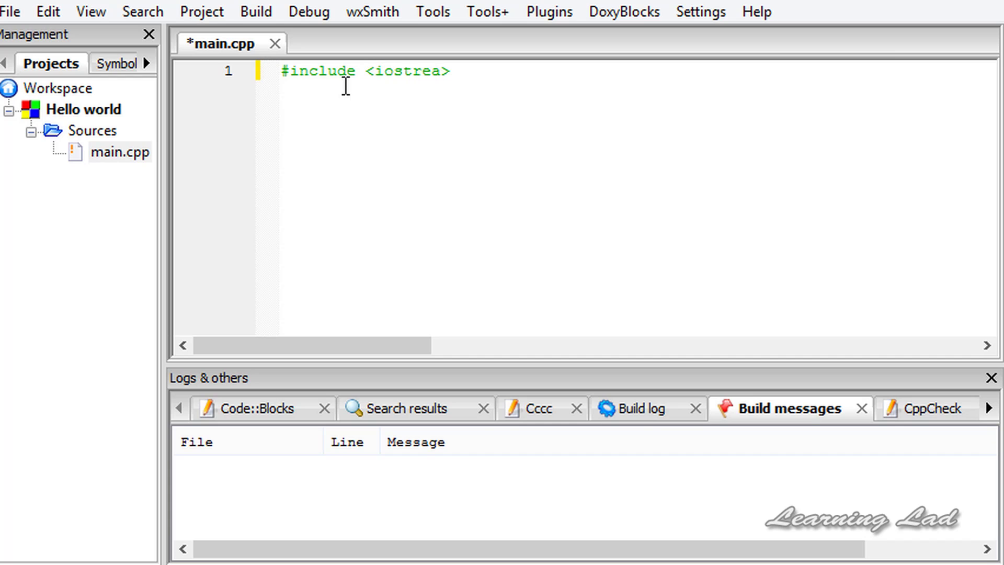
type("m")
left_click_drag(452, 71, 379, 75)
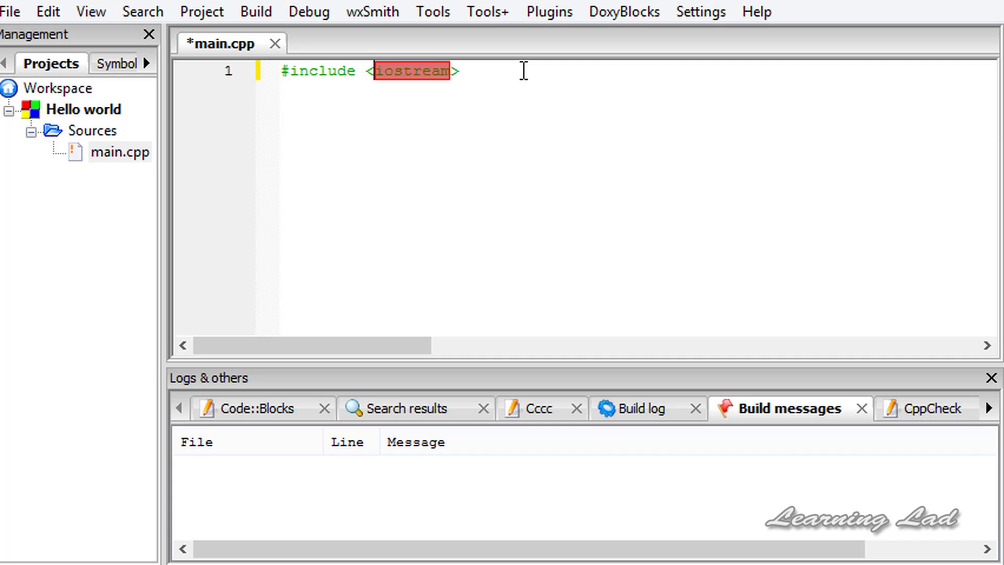
left_click(453, 71)
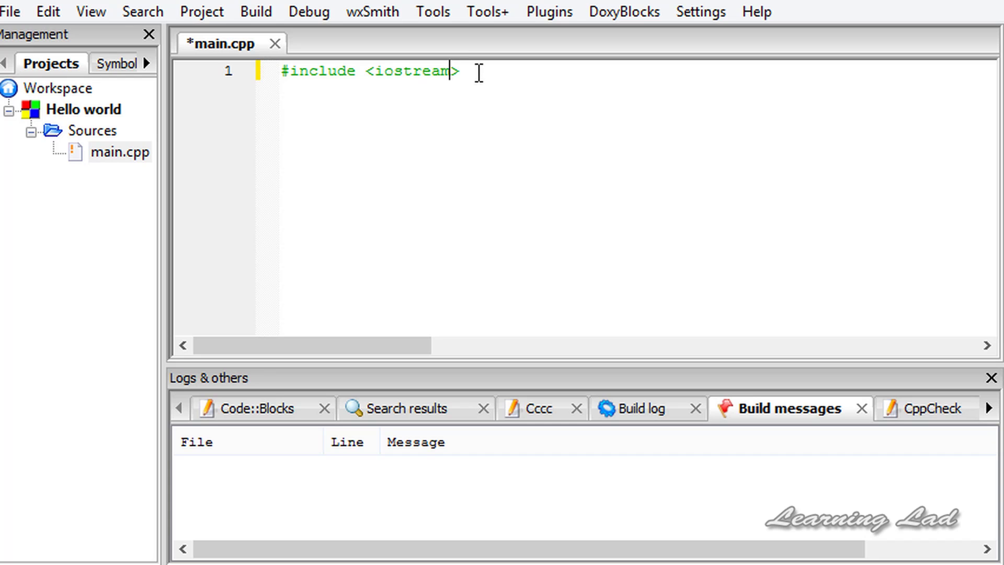
left_click_drag(462, 72, 285, 71)
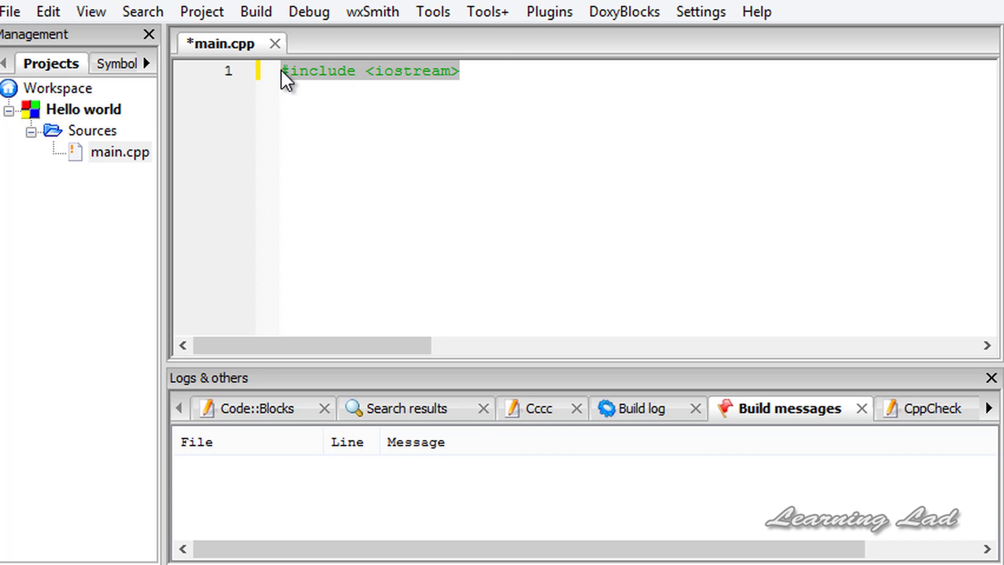
left_click(482, 71)
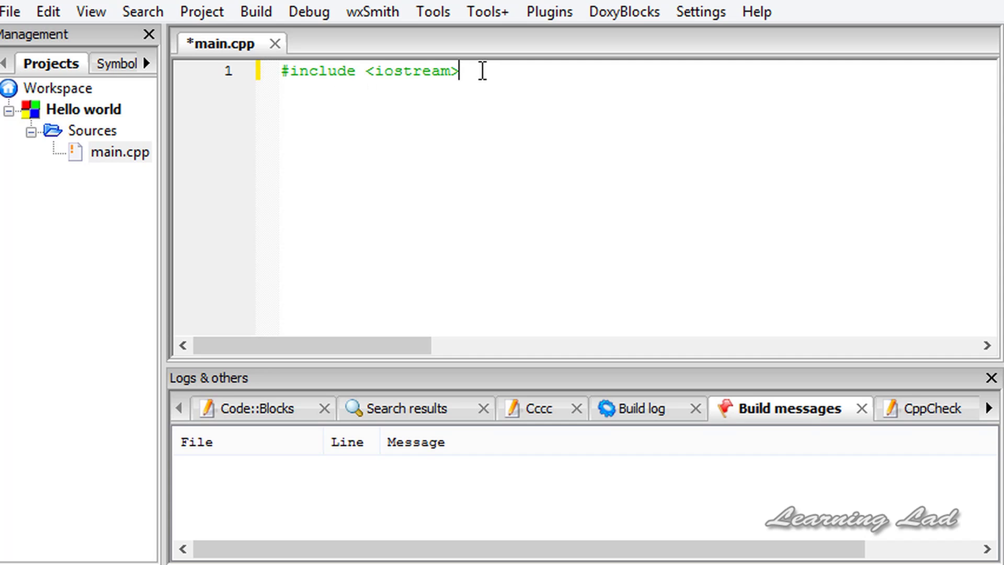
key("Return")
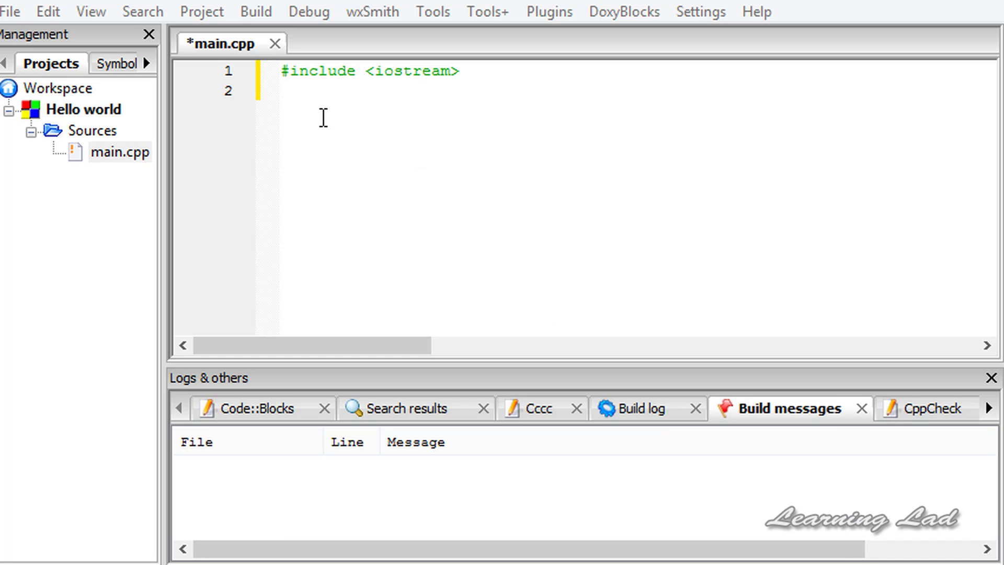
Step: Write 'using namespace std;' on line 3 and briefly highlight it
key("Return")
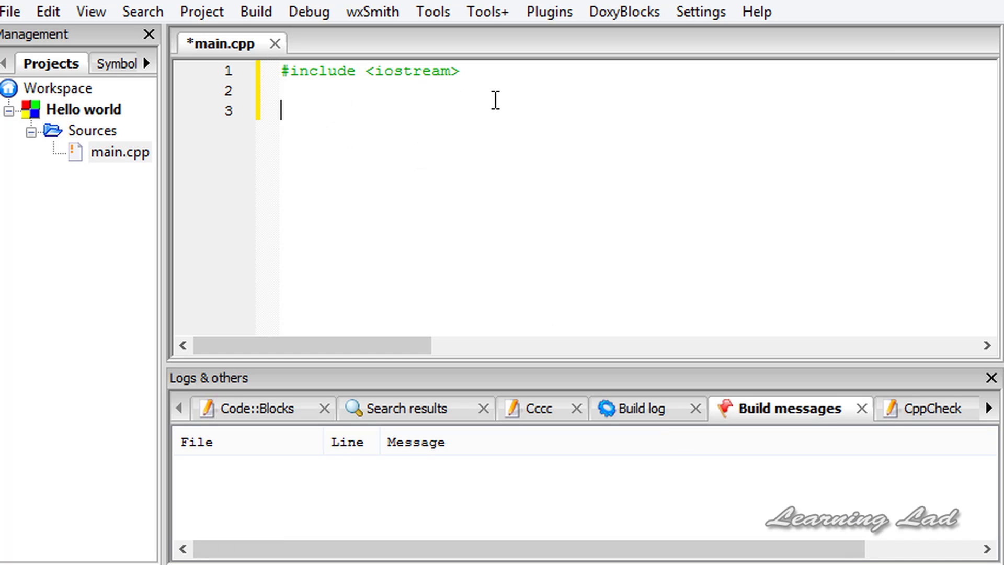
type("using ")
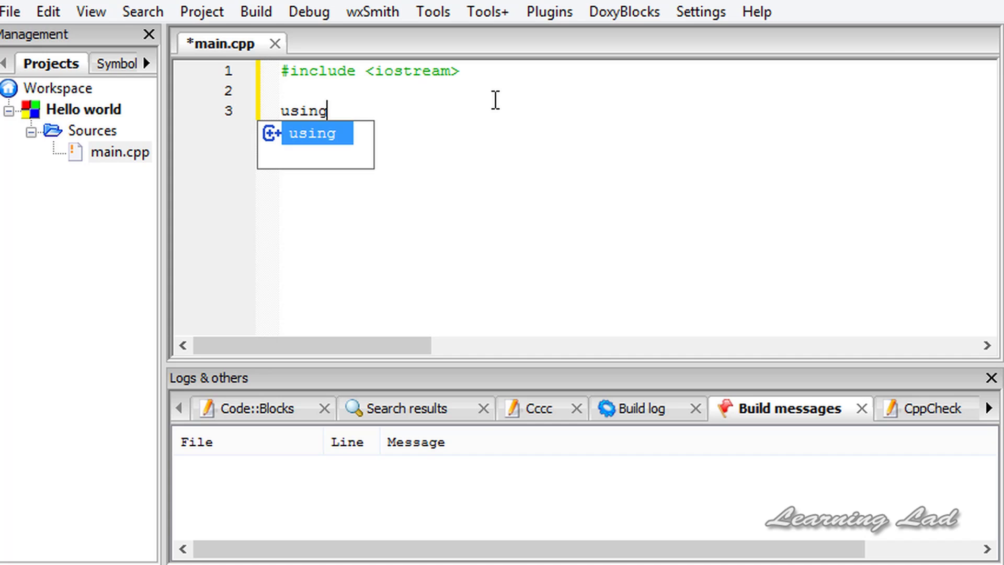
type("namespa")
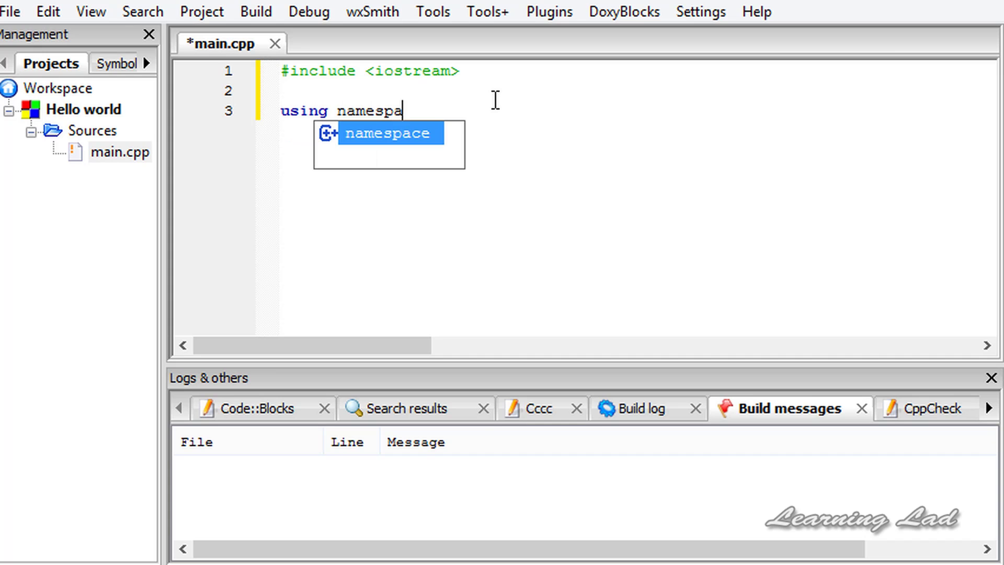
type("ce std")
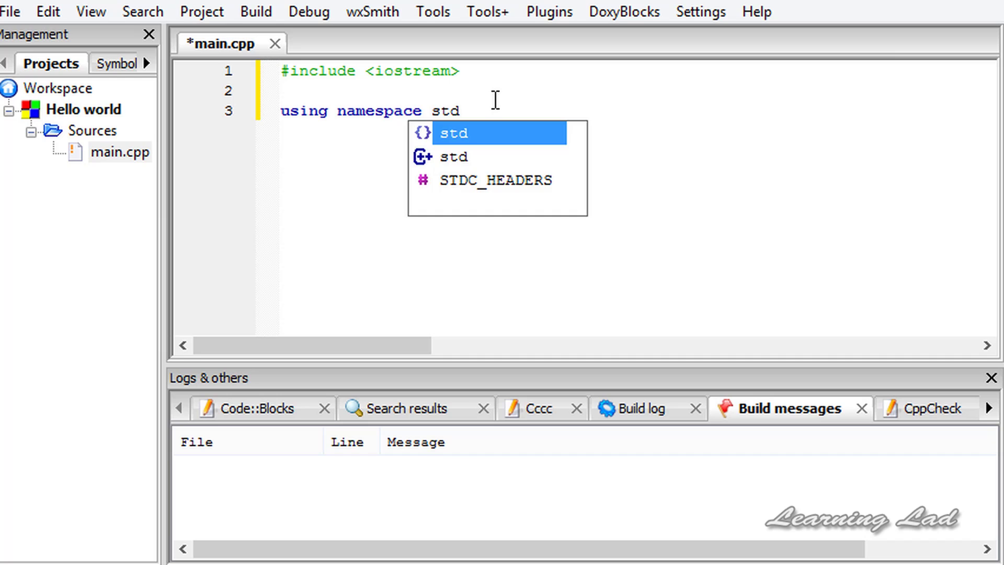
type(";")
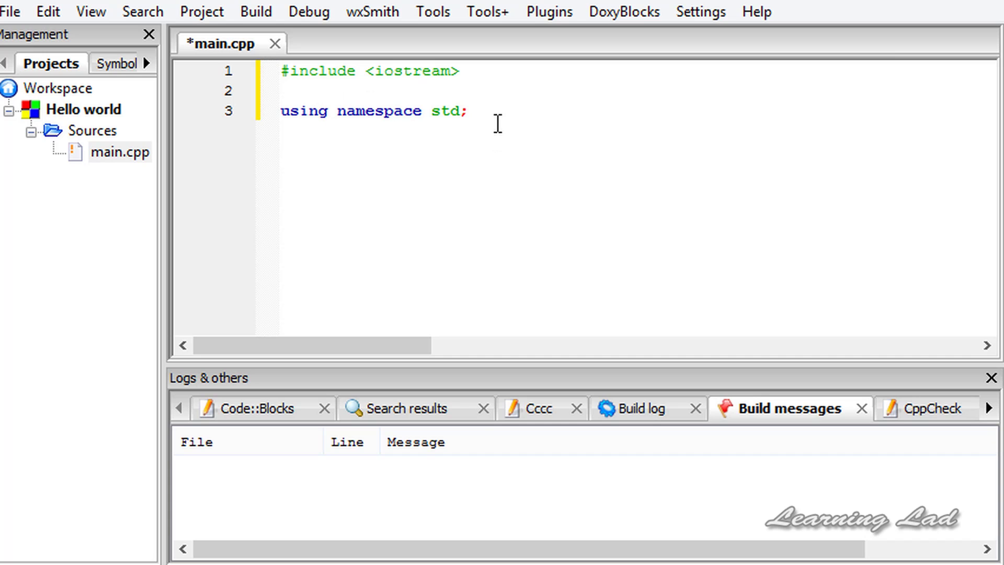
left_click_drag(471, 110, 281, 116)
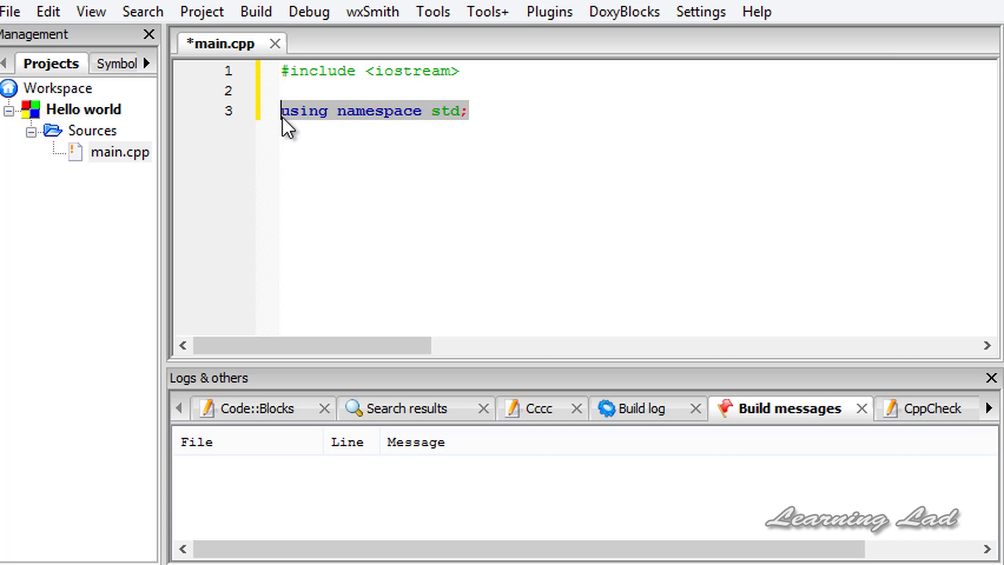
mouse_move(447, 111)
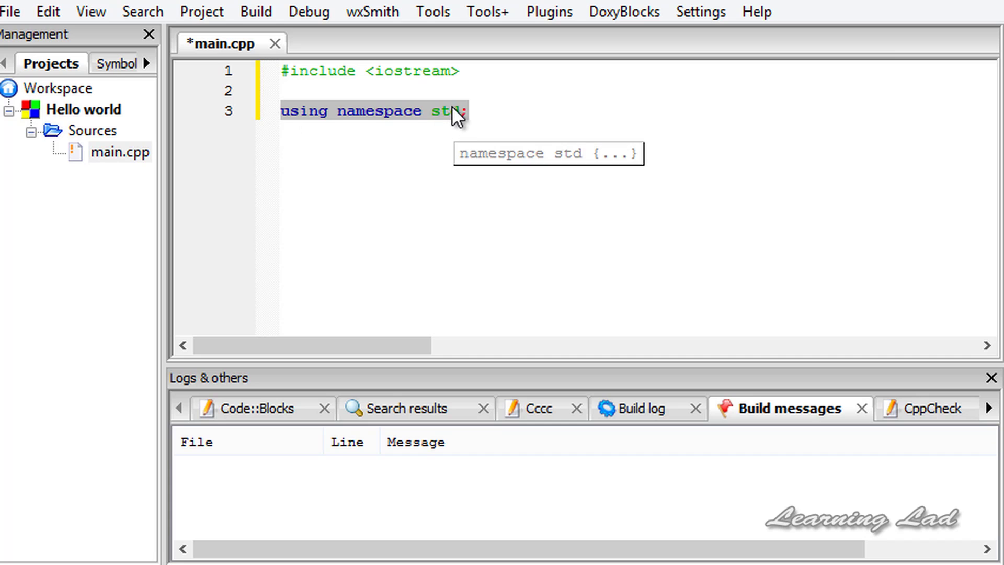
left_click(489, 111)
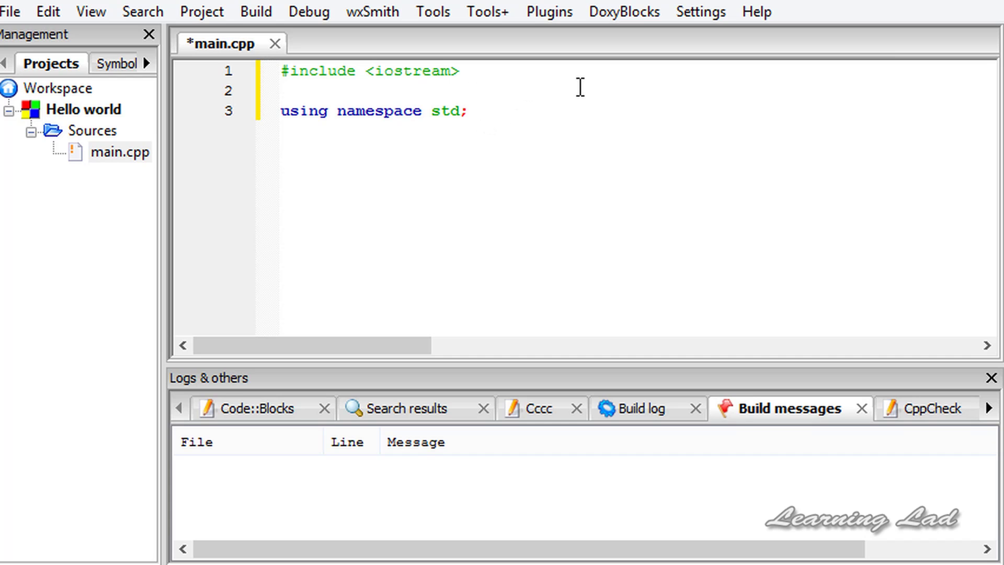
Step: Write an 'int main()' function with braces and empty lines inside its body
key("Return")
key("Return")
type("int ")
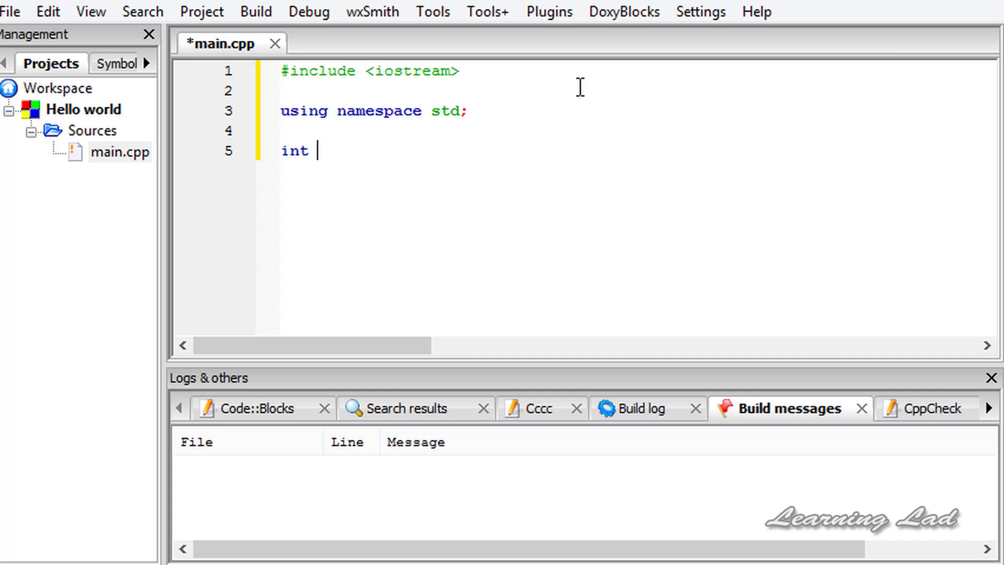
type("main")
type("(")
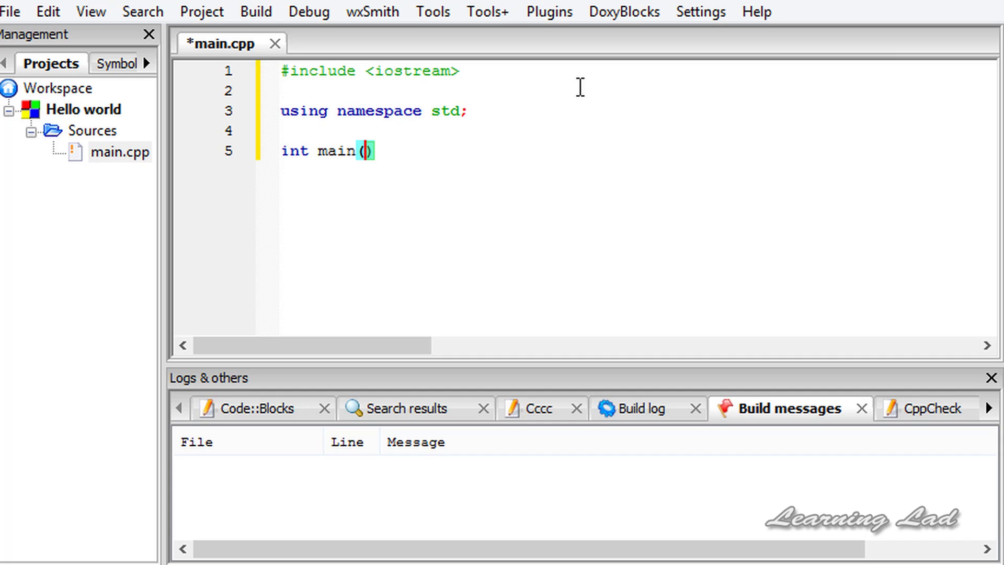
type(")")
key("Right")
type("{")
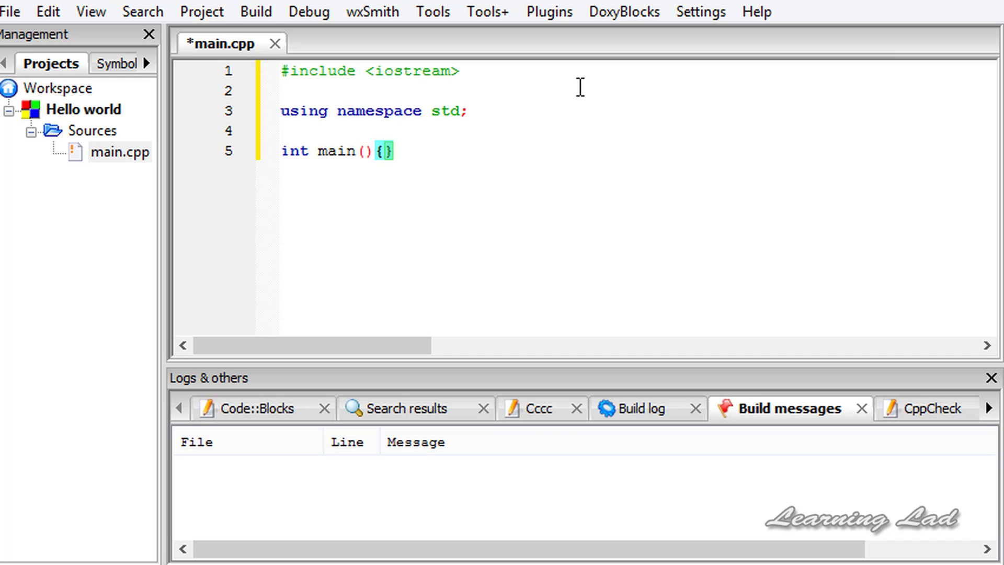
key("Return")
key("Return")
key("Return")
key("Return")
key("Return")
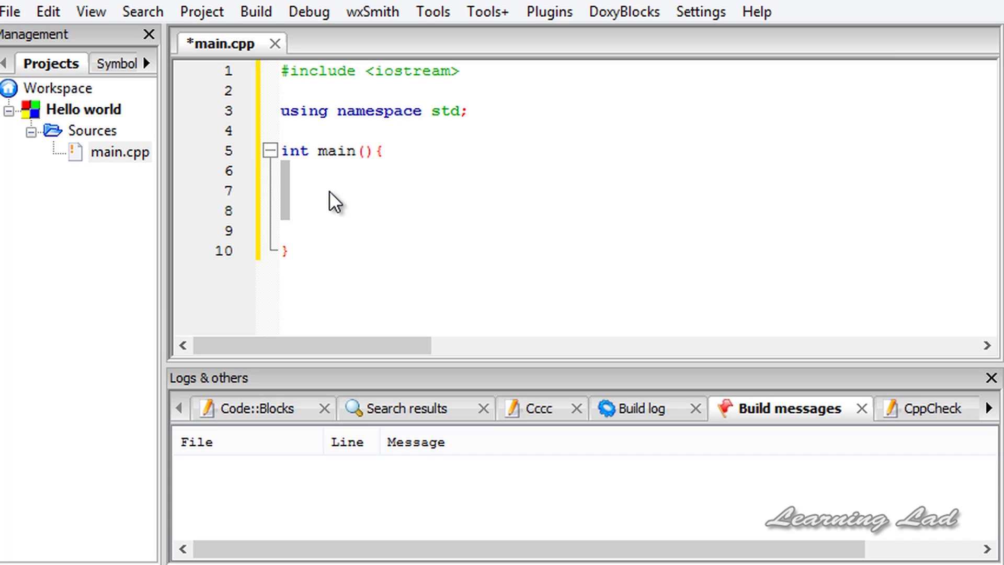
key("BackSpace")
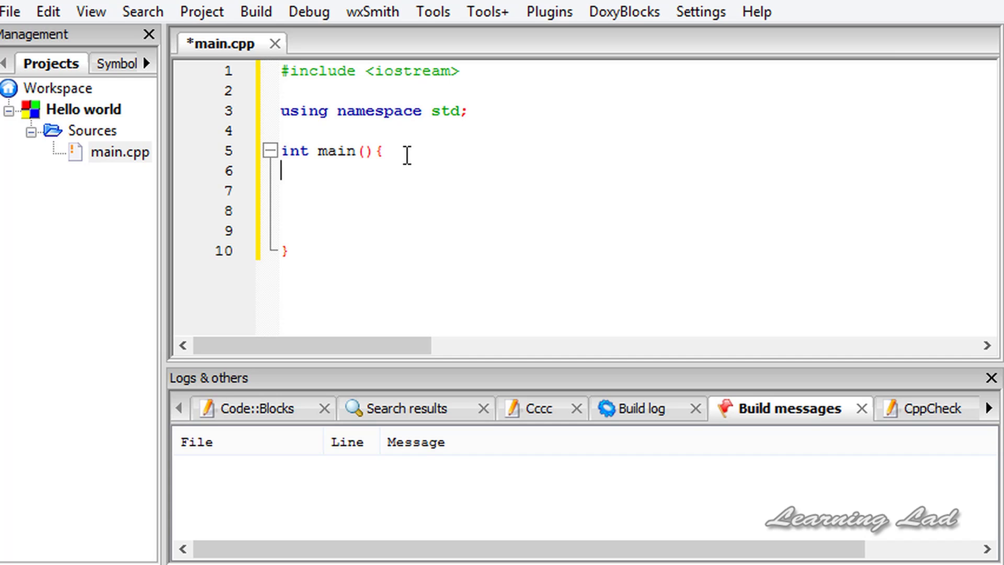
Step: Add cout << "Hello World."; on line 7 of main, followed by two blank lines
key("Return")
left_click_drag(451, 70, 379, 71)
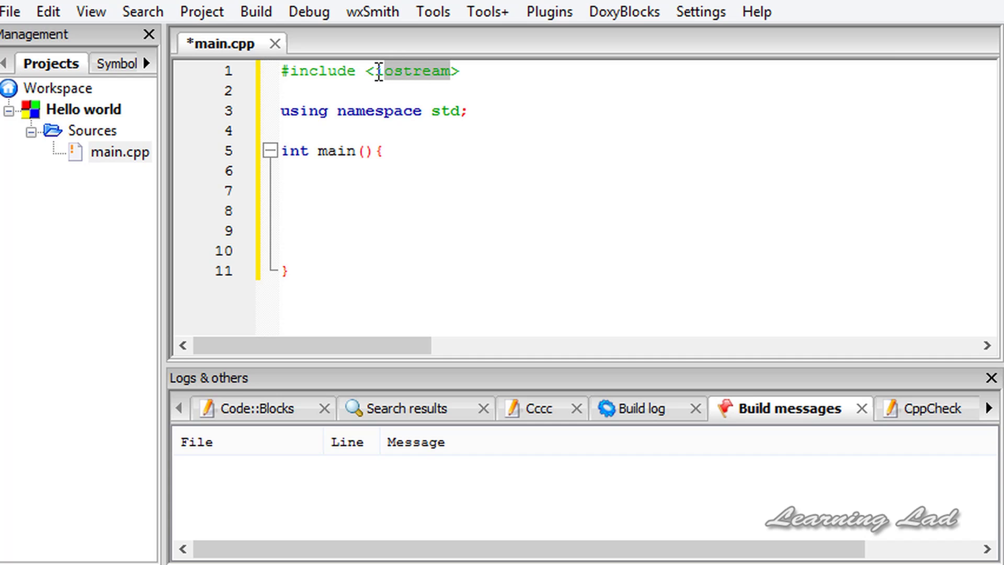
left_click(304, 196)
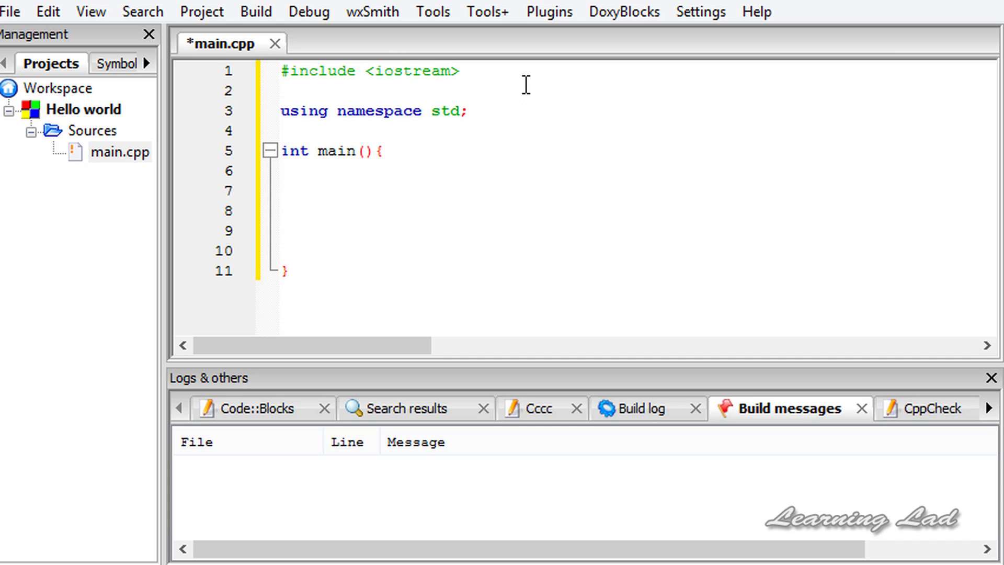
type("cout")
type(" <<")
type("\"\"")
key("Left")
type("Hello")
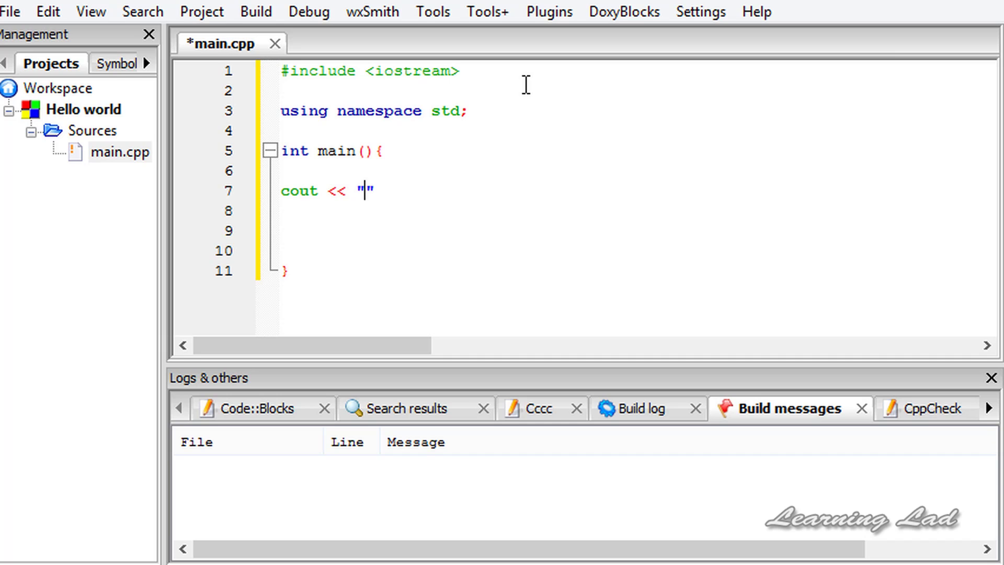
type(" W")
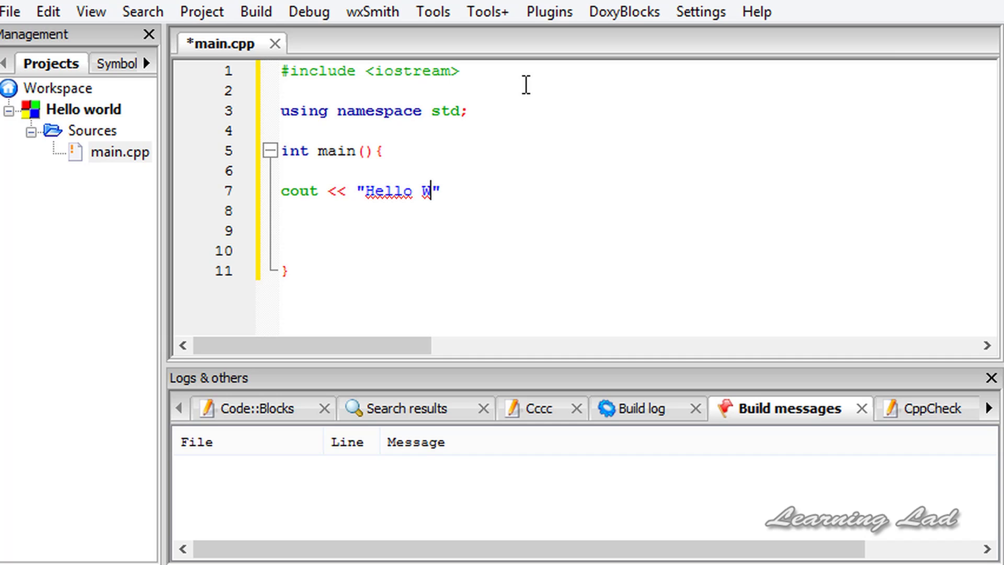
type("orld.")
key("Right")
type(";")
key("Return")
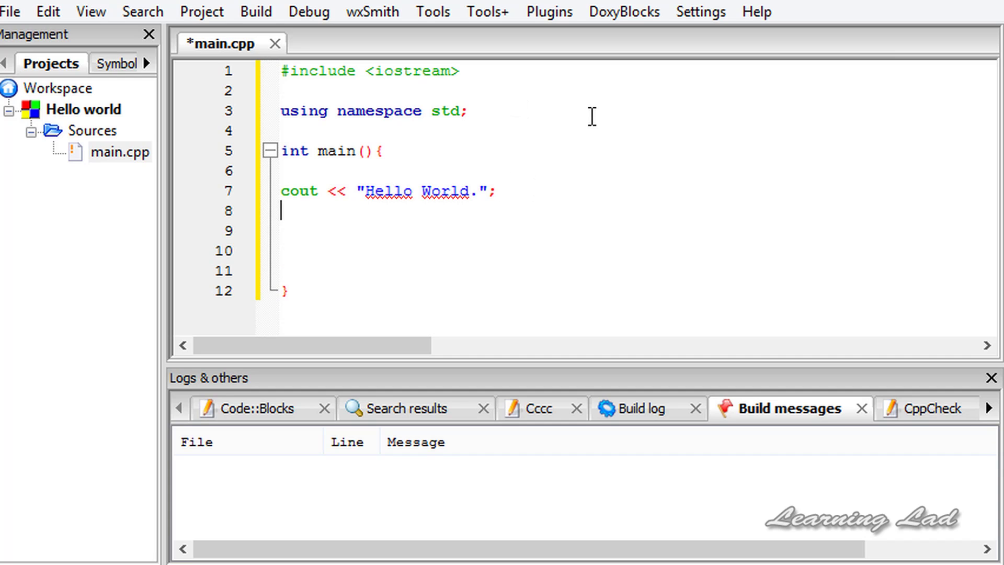
key("Return")
Step: Remove an extra blank line and write 'return 0;' on line 9 of main
key("Delete")
left_click_drag(308, 151, 280, 152)
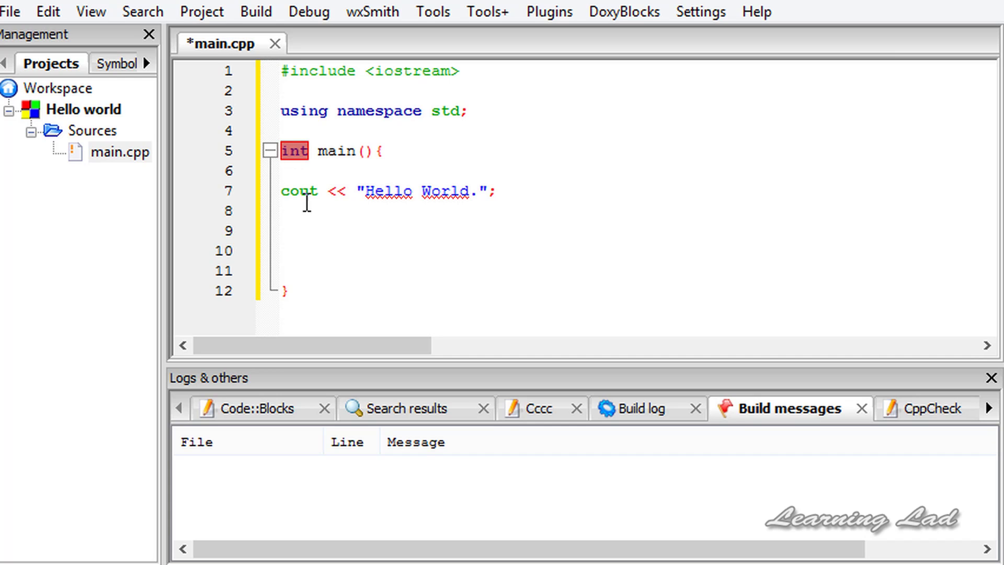
left_click(321, 231)
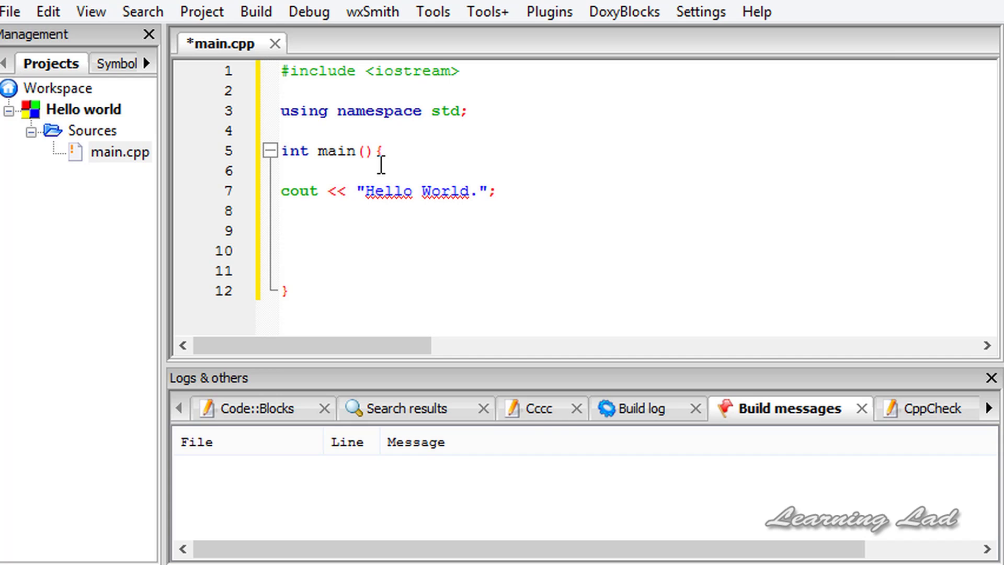
type("return ")
type("0;")
left_click_drag(363, 230, 285, 232)
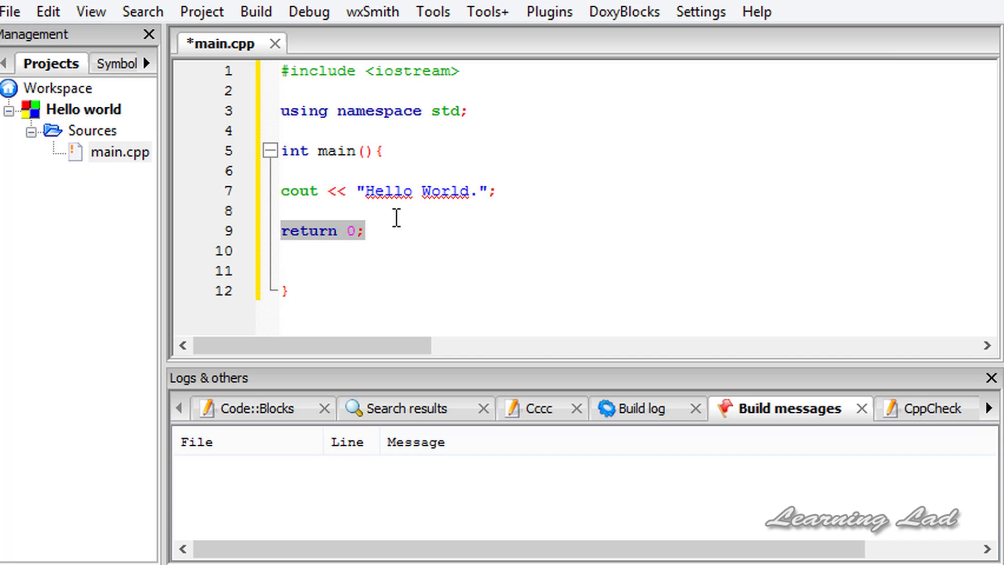
left_click(409, 233)
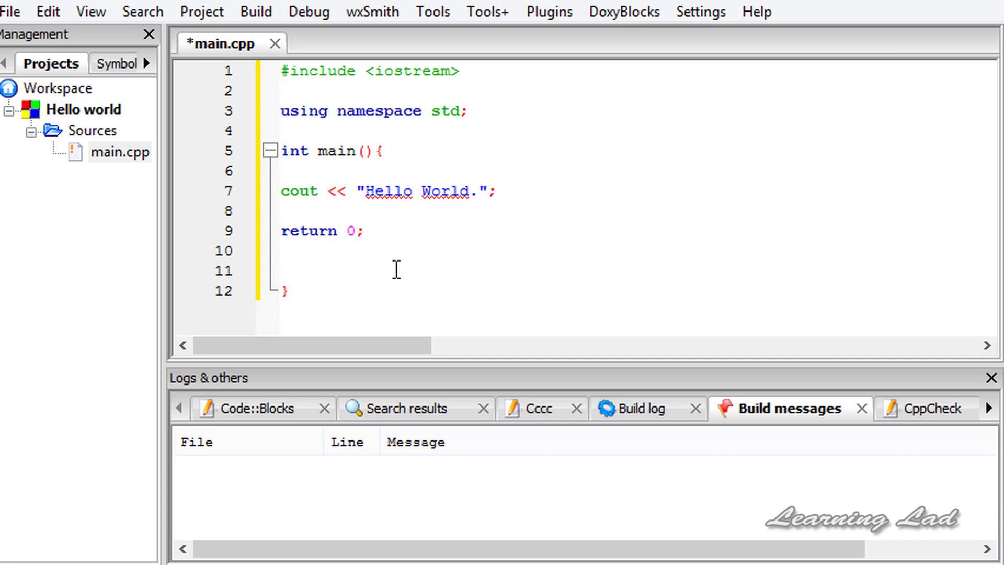
Step: Save main.cpp and build and run the program
key("ctrl+s")
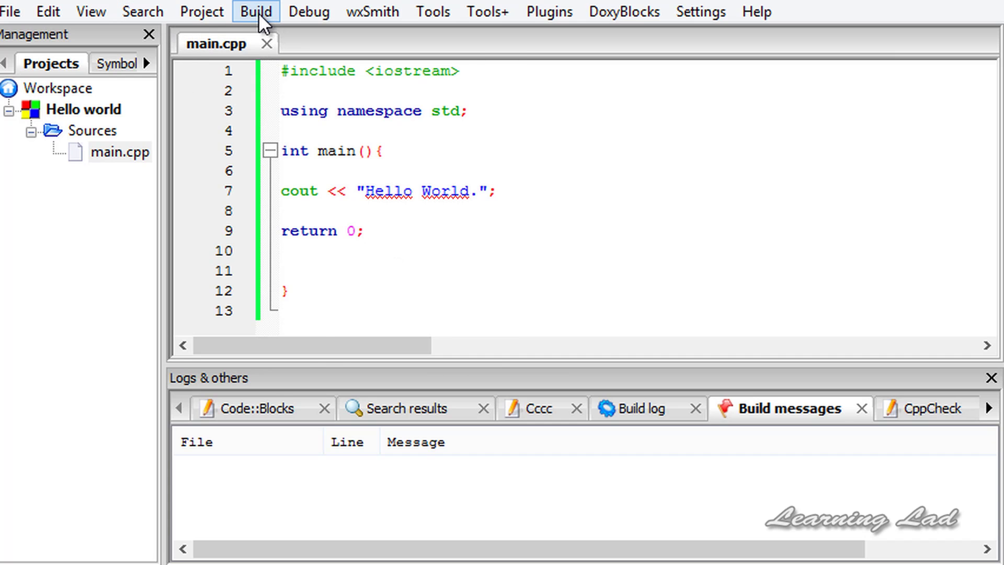
left_click(258, 13)
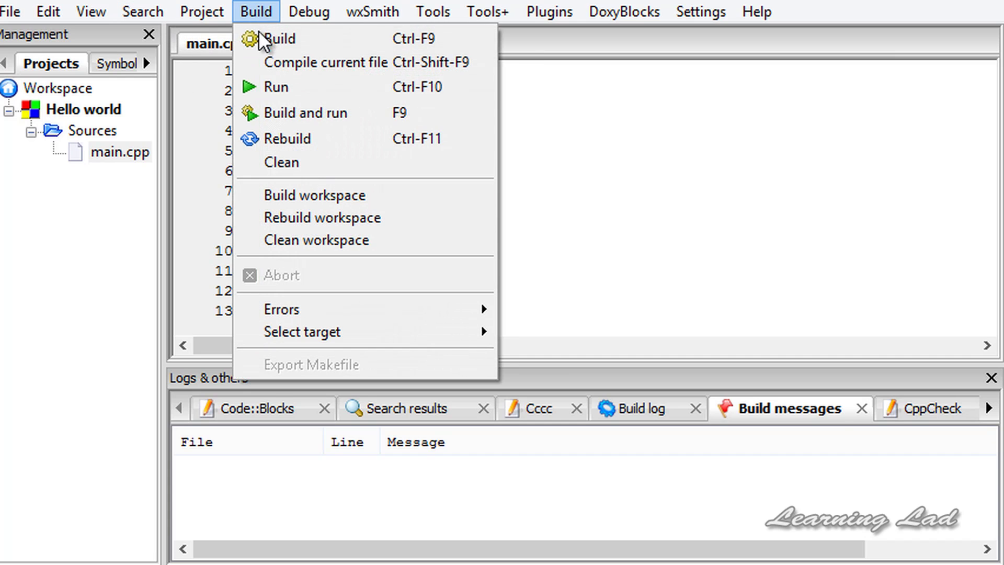
left_click(335, 120)
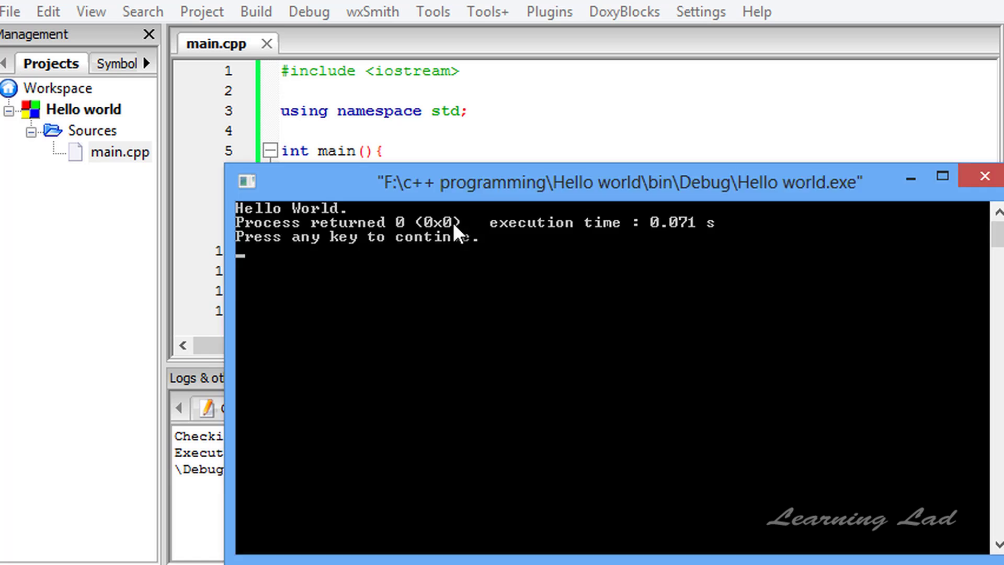
Step: Move the console showing 'Hello World.' aside, then close it with Enter
left_click_drag(482, 306, 387, 191)
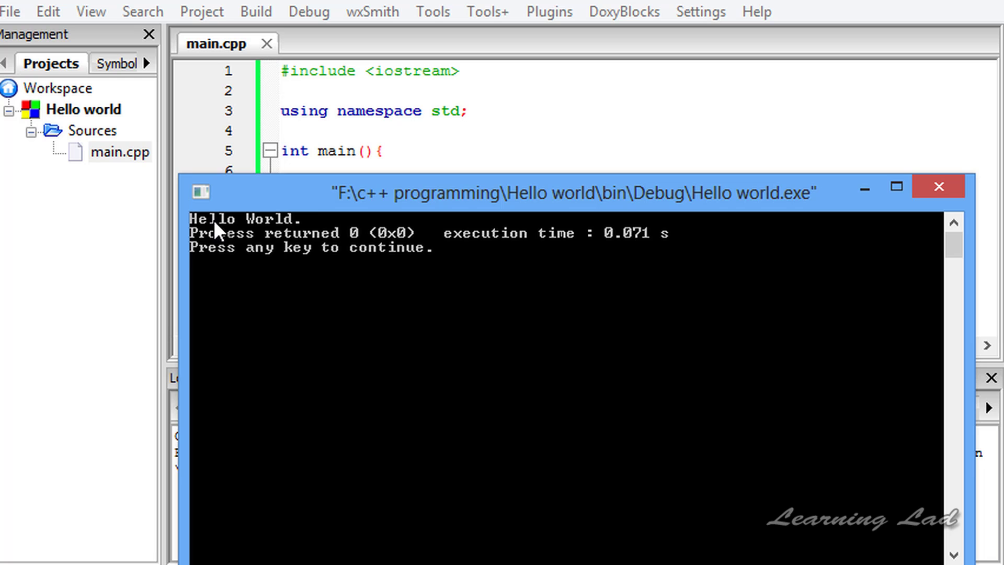
left_click_drag(443, 191, 509, 256)
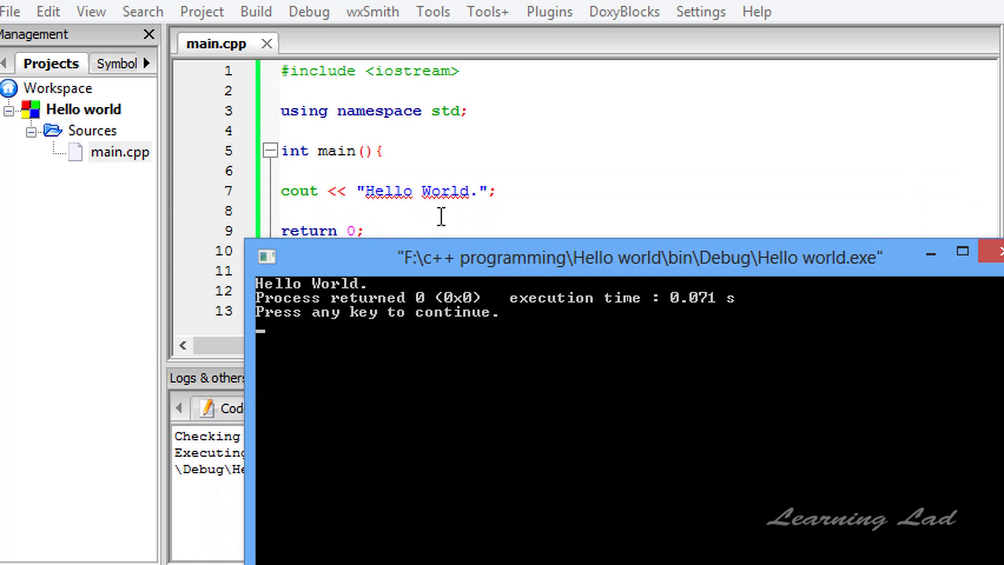
key("Return")
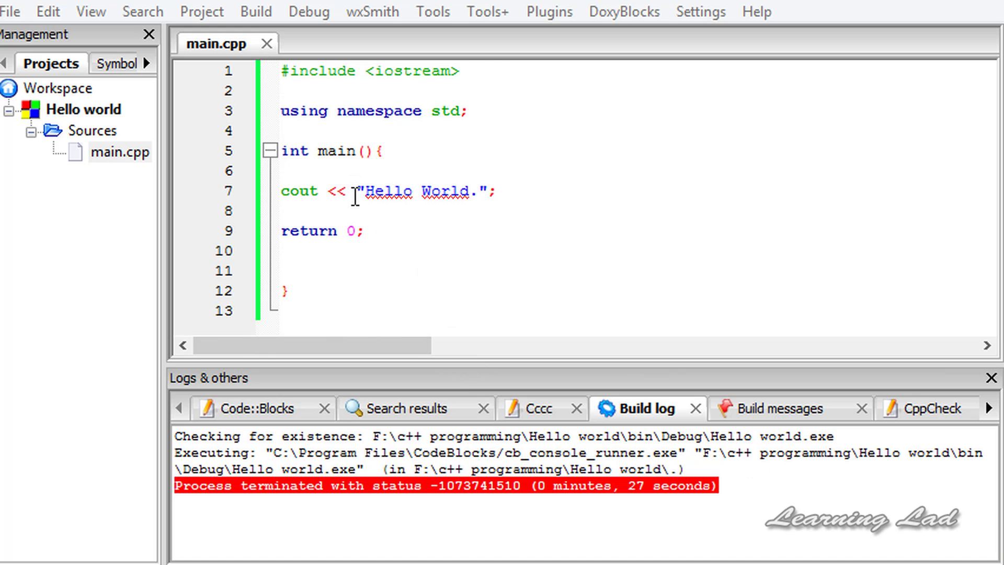
Step: Insert '#include <cstdlib>' on a new line 2 and highlight the cstdlib name
left_click(480, 69)
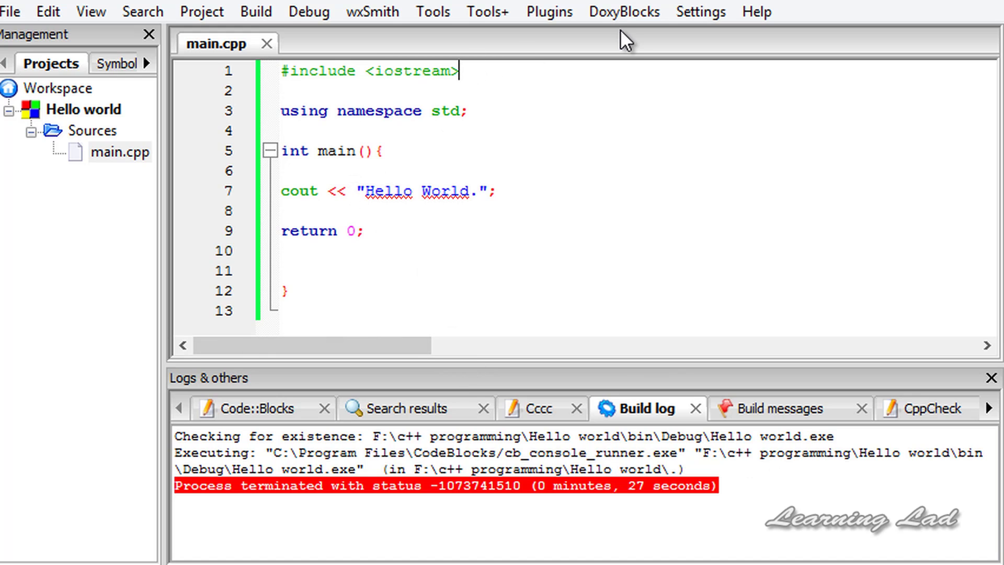
key("Return")
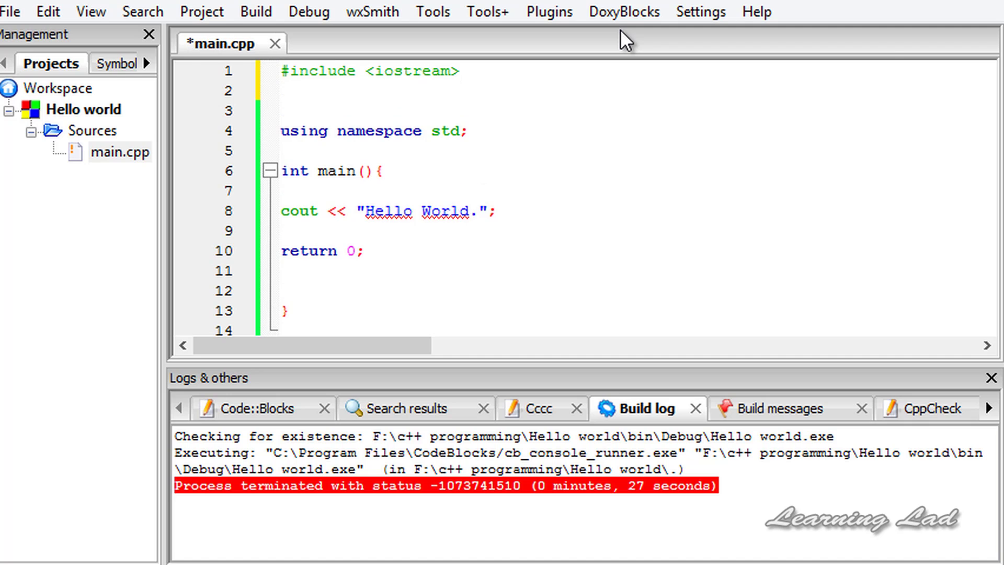
type("#in")
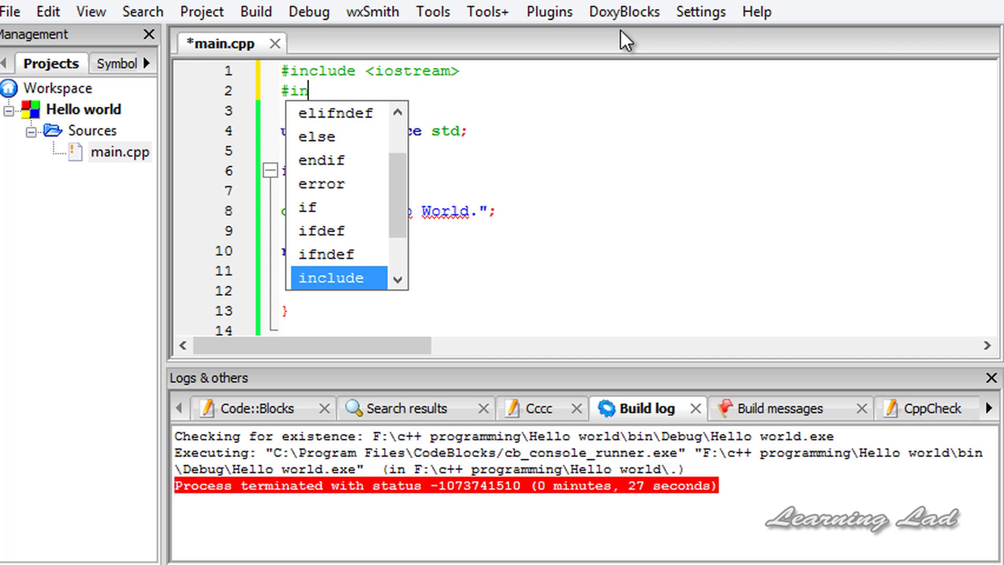
type("clude ")
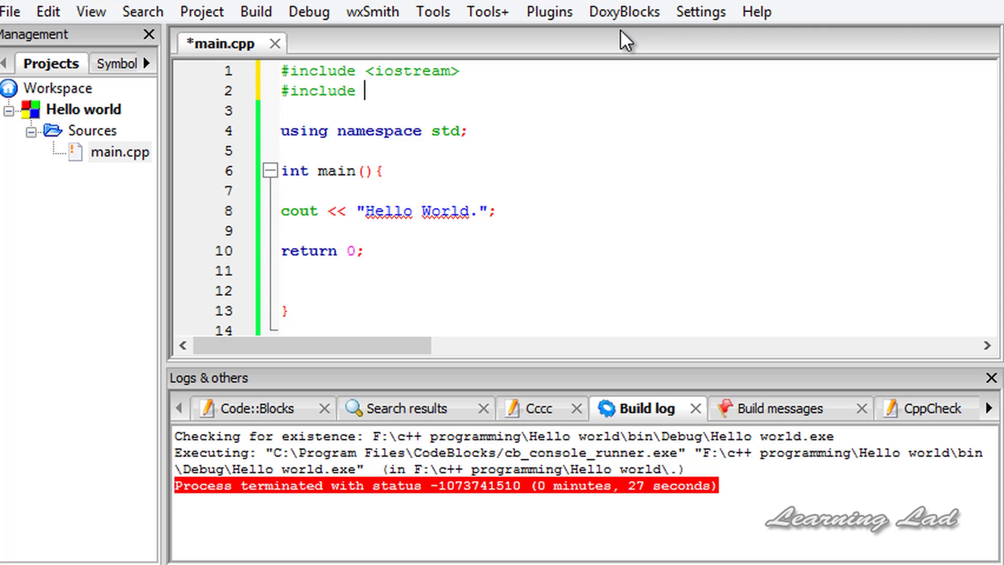
type("<cs")
type("tdlib>")
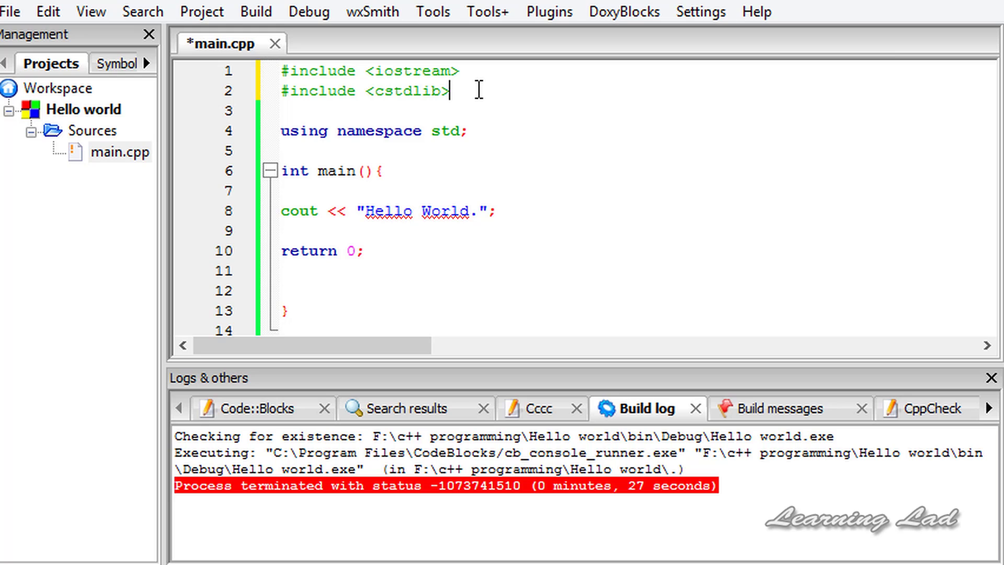
left_click(377, 90)
left_click_drag(376, 90, 443, 91)
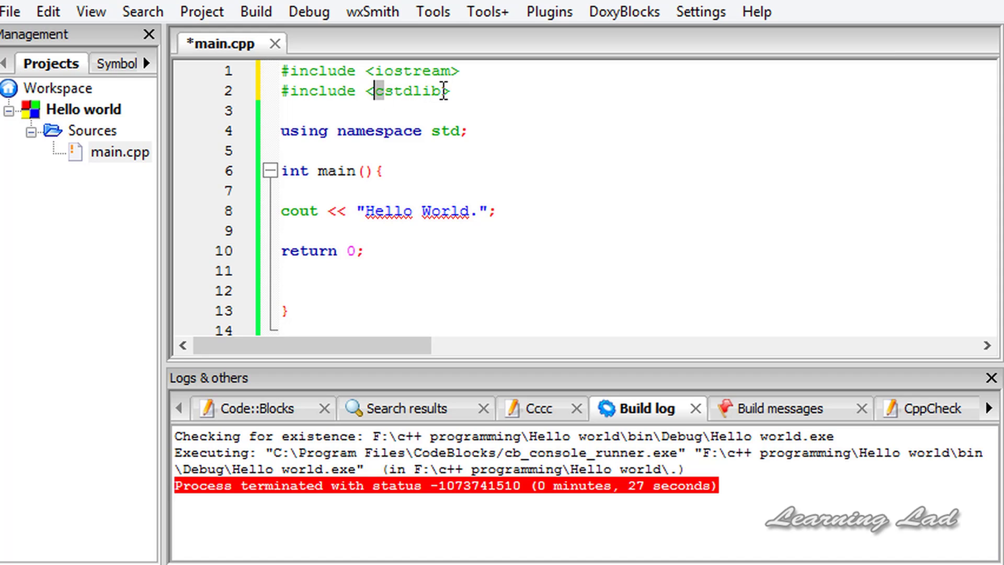
left_click(379, 92)
Step: Add a system("PAUSE"); line just above return 0; and save main.cpp
left_click(327, 234)
key("Return")
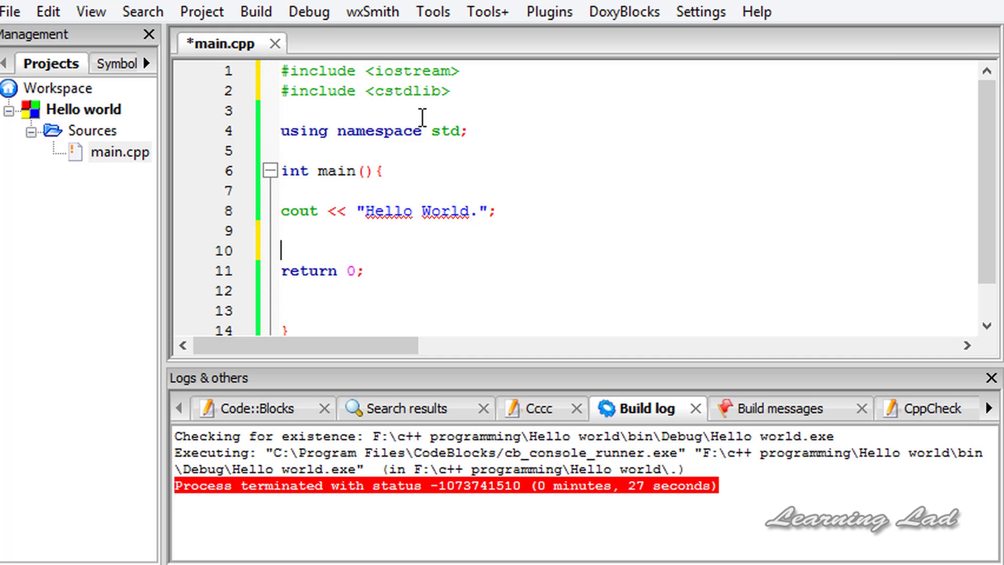
type("system")
type("()")
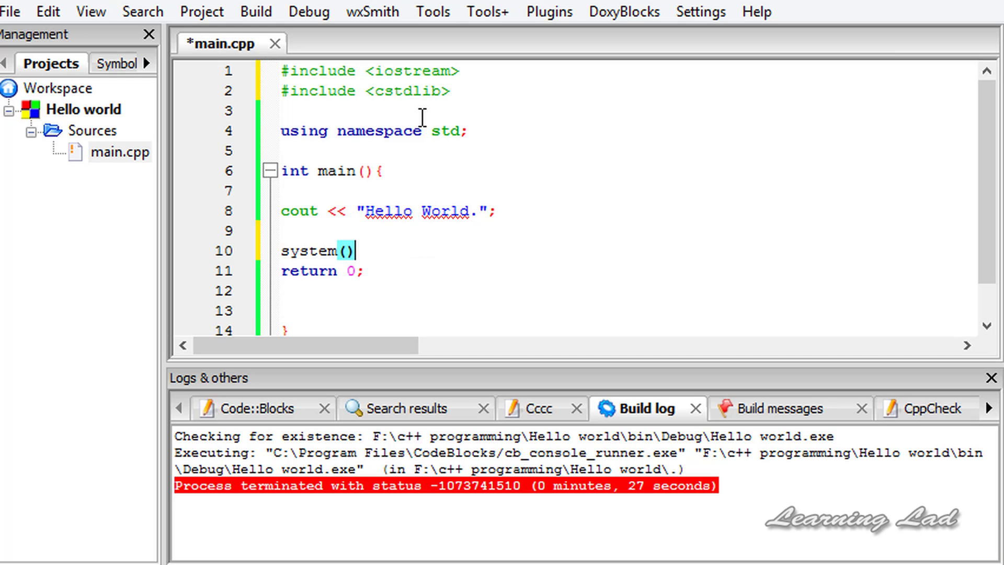
type(";")
key("Left")
key("Left")
type("\"")
type("PA")
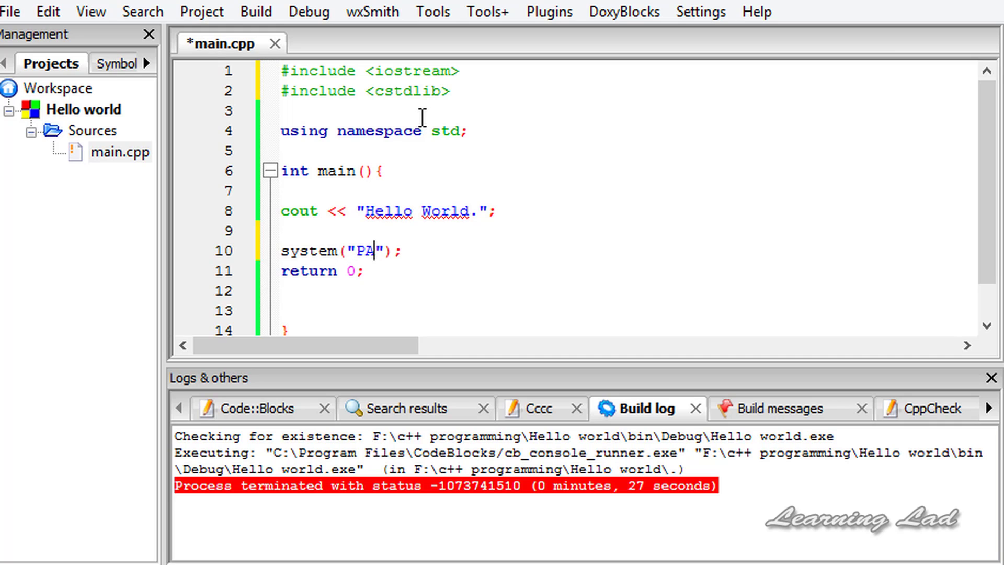
type("USE")
left_click(452, 252)
key("ctrl+s")
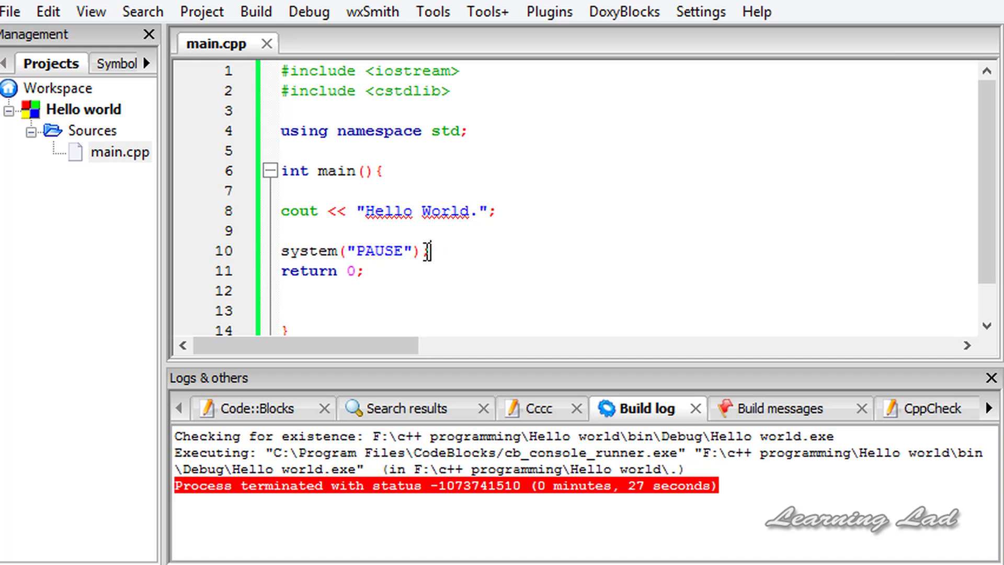
Step: Build and run the project, check the Hello World console output, then dismiss the pause
left_click(257, 12)
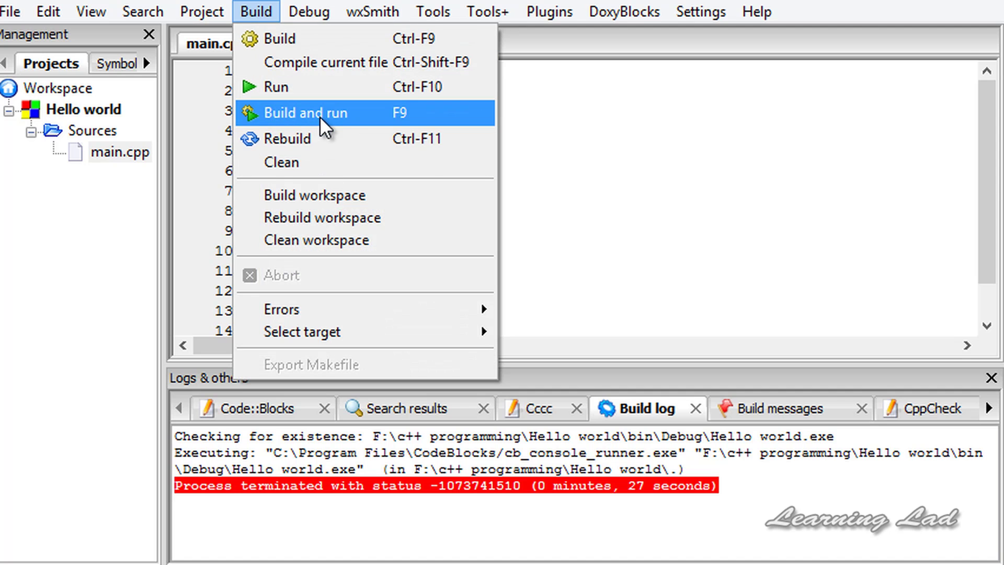
left_click(306, 112)
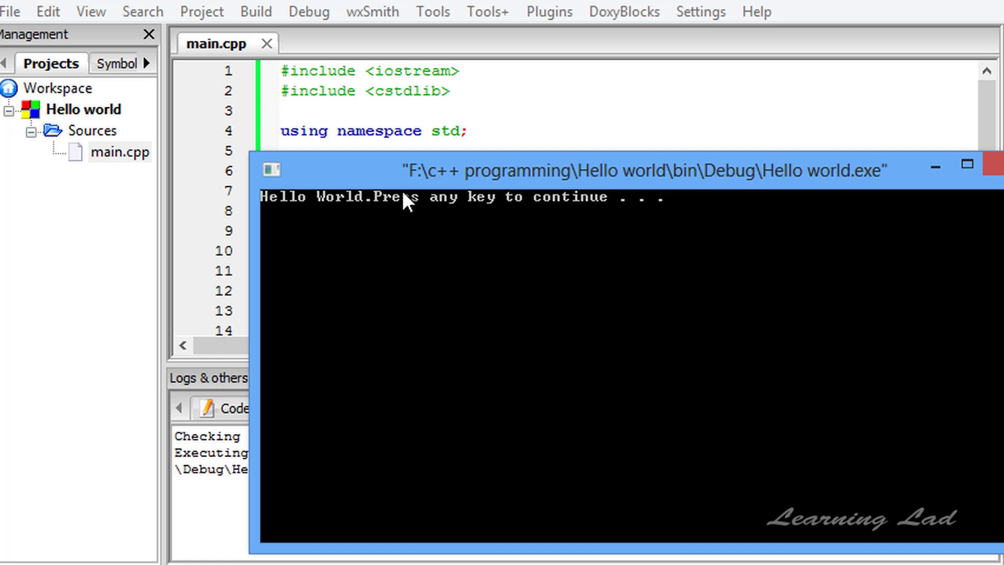
left_click_drag(673, 172, 581, 161)
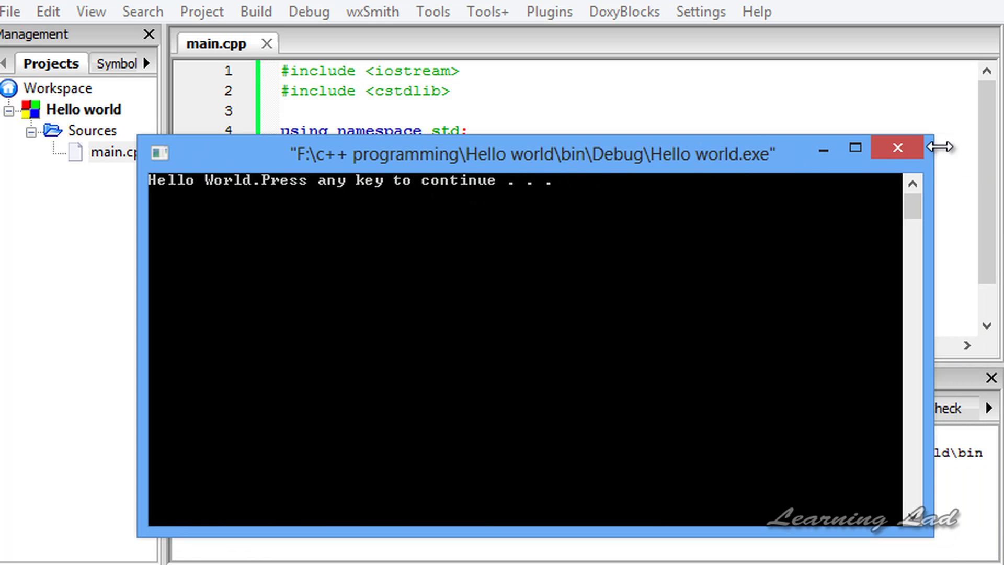
key("Return")
key("Return")
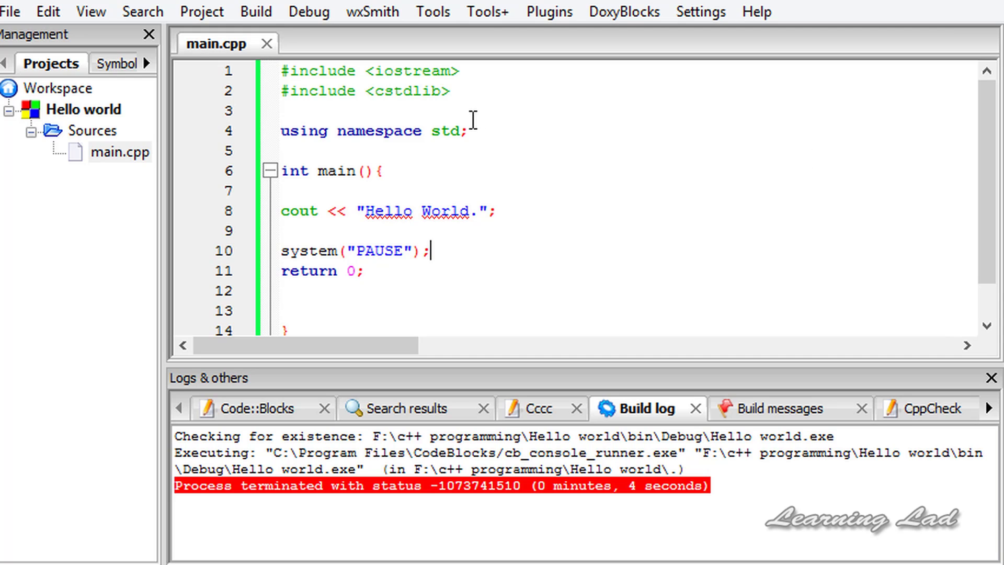
left_click(477, 94)
scroll(424, 156, "down", 1)
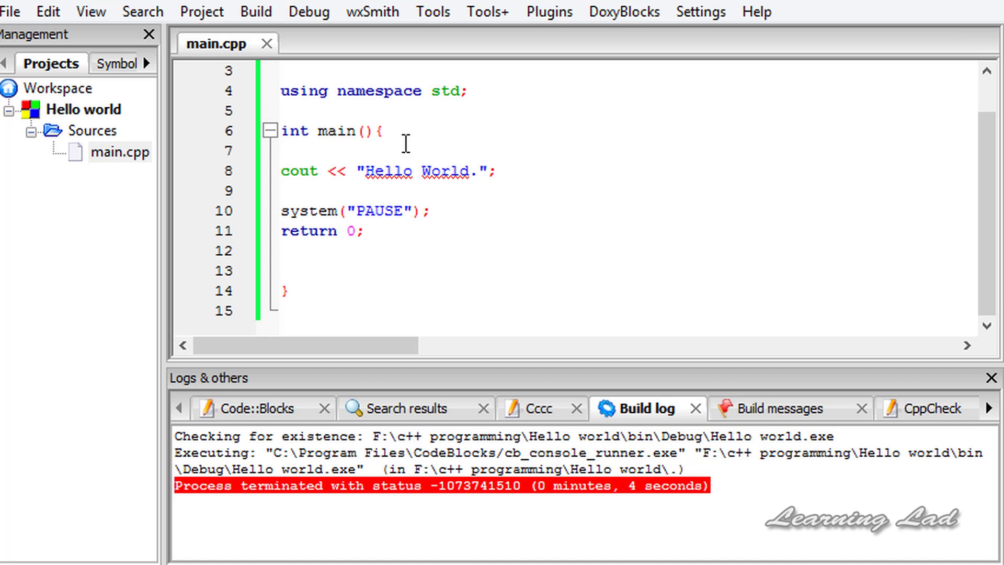
left_click_drag(383, 130, 282, 133)
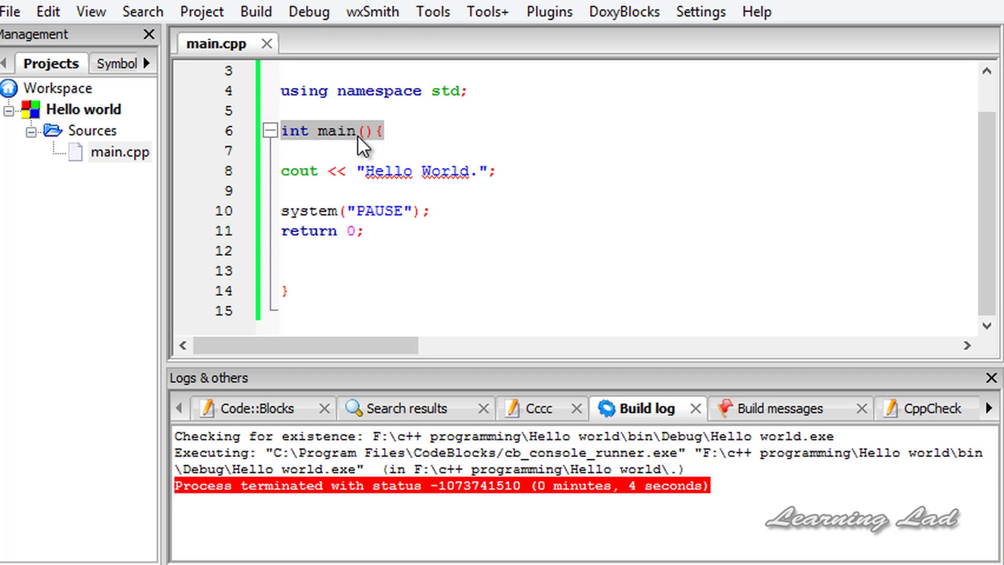
left_click(379, 132)
scroll(380, 131, "up", 1)
scroll(432, 249, "down", 1)
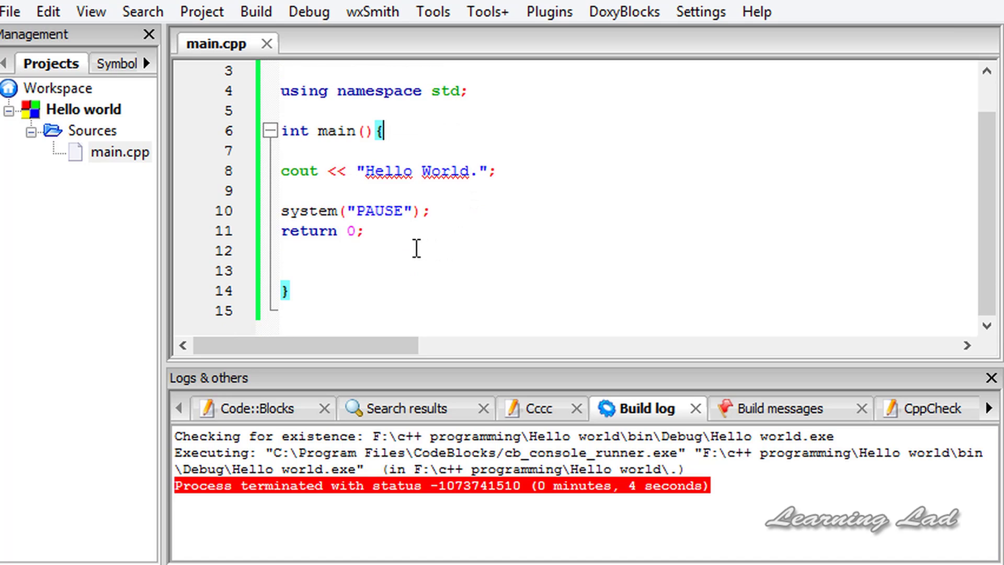
left_click_drag(417, 250, 281, 151)
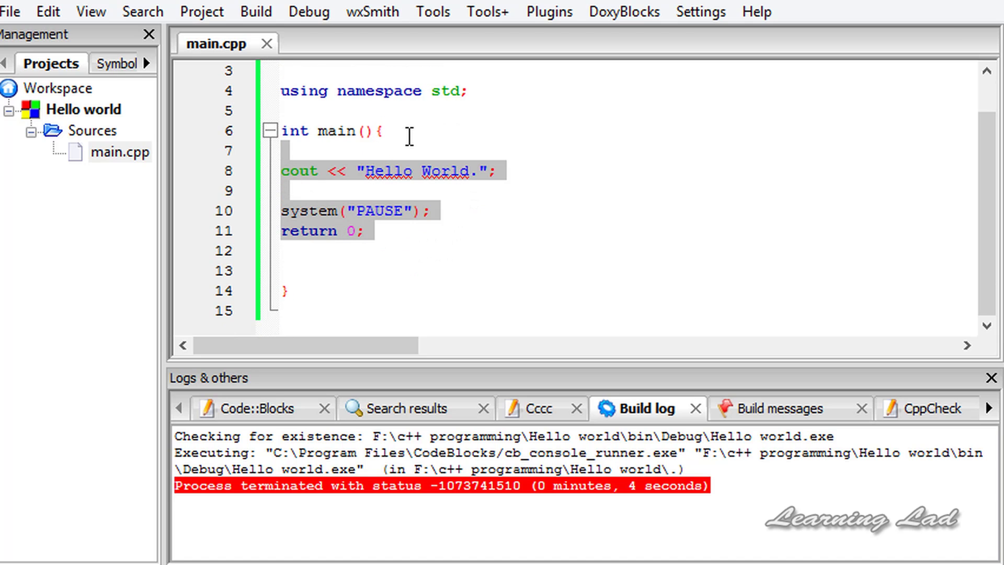